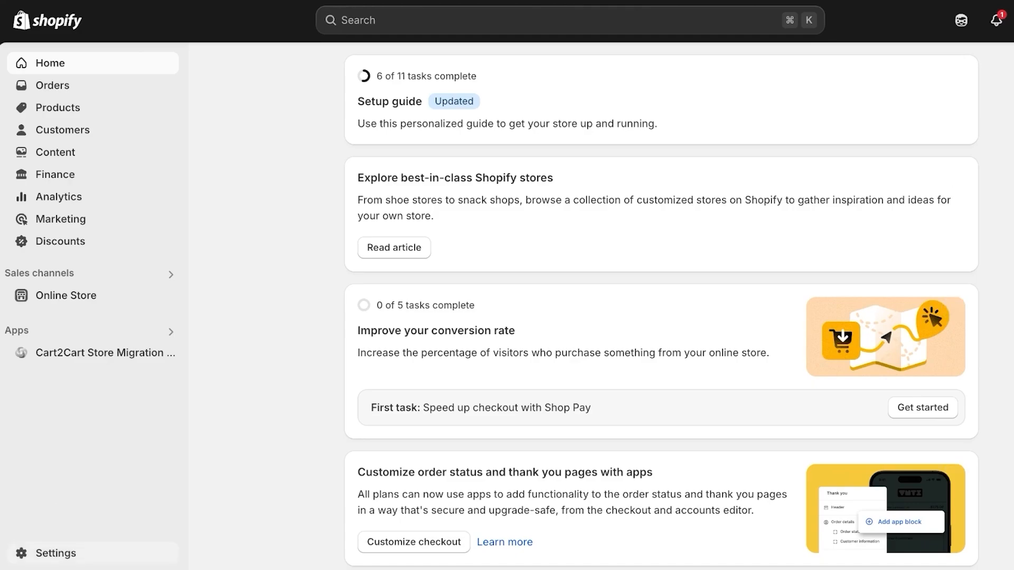
Step: Open the store's Shipping and delivery settings and review the shipping, label and delivery options
{"action": "left_click", "coordinate": [56, 553]}
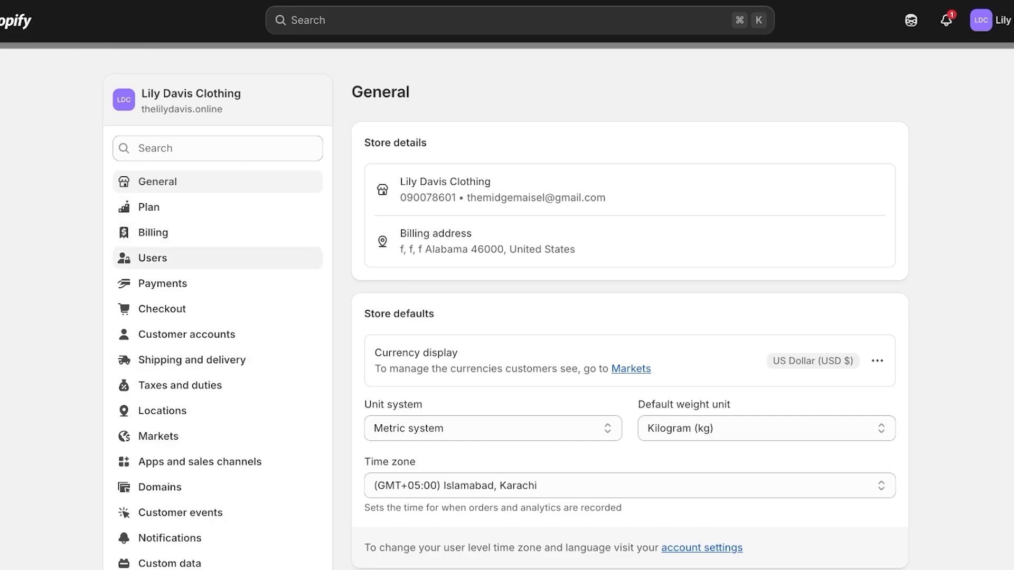
{"action": "scroll", "coordinate": [217, 317], "scroll_direction": "down", "scroll_amount": 1}
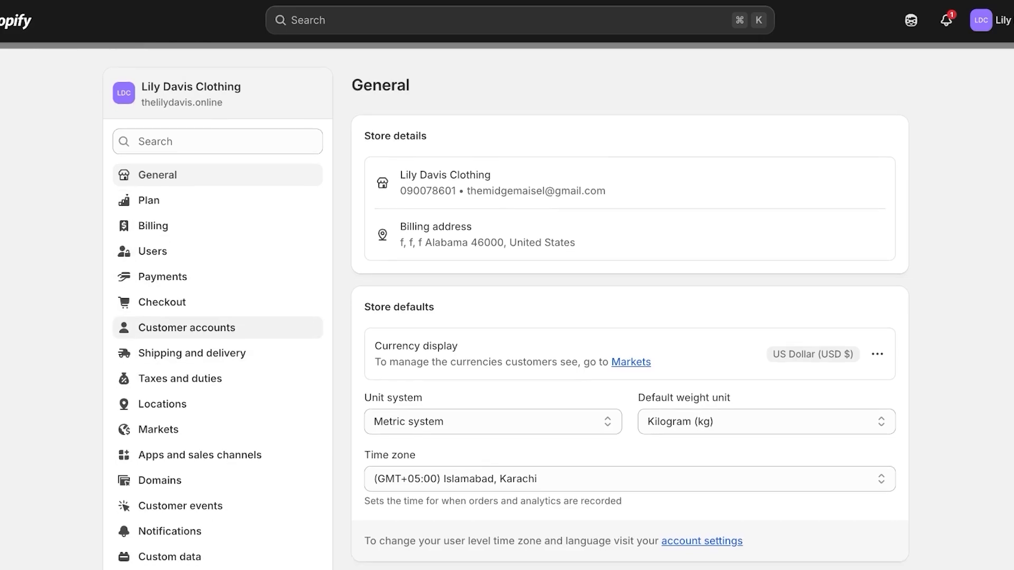
{"action": "left_click", "coordinate": [206, 306]}
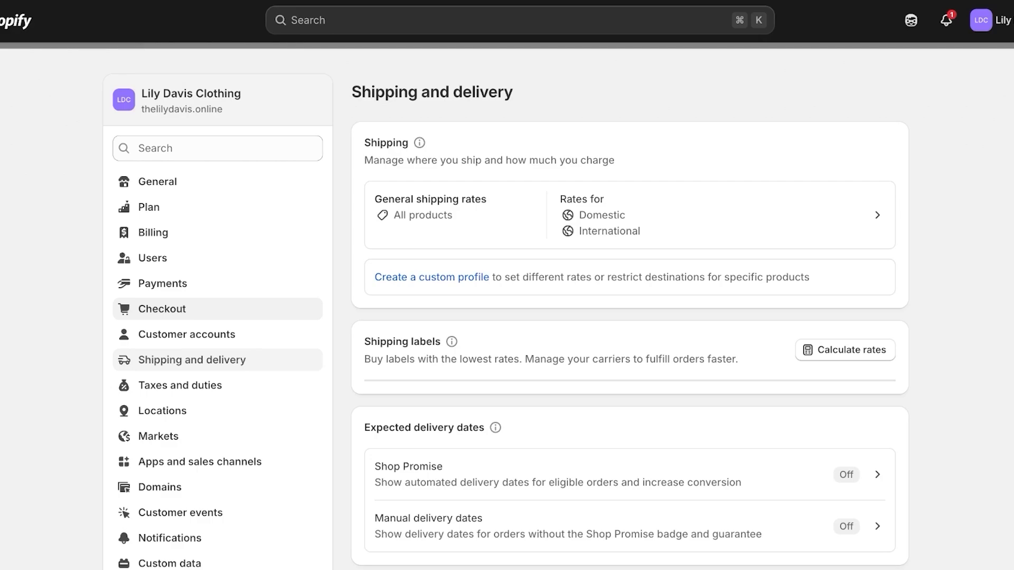
{"action": "scroll", "coordinate": [216, 317], "scroll_direction": "down", "scroll_amount": 15}
{"action": "scroll", "coordinate": [217, 344], "scroll_direction": "up", "scroll_amount": 15}
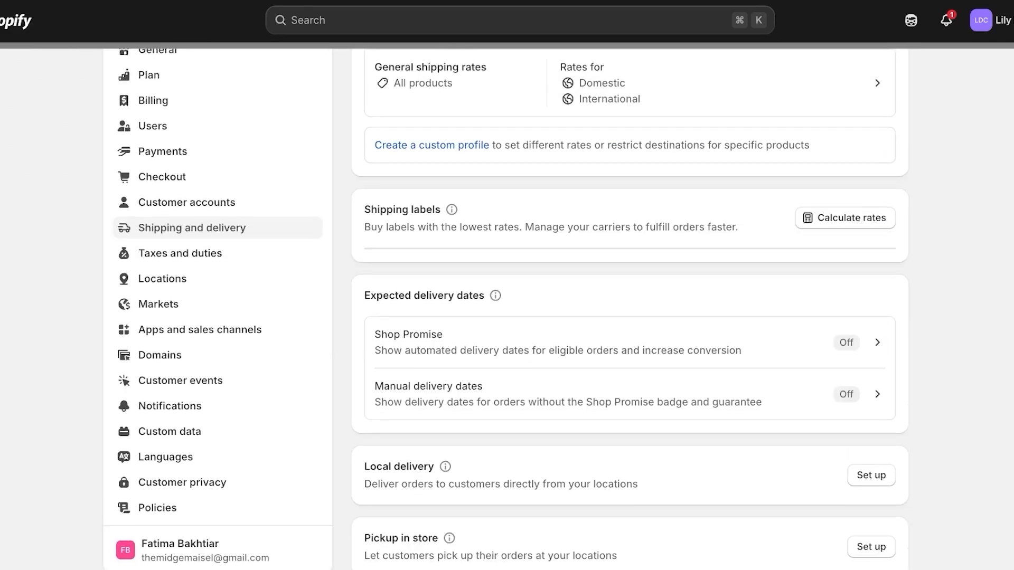
Step: In the Taxes and duties settings, start the duties and import taxes setup and select Pakistan as the collecting country
{"action": "left_click", "coordinate": [180, 385]}
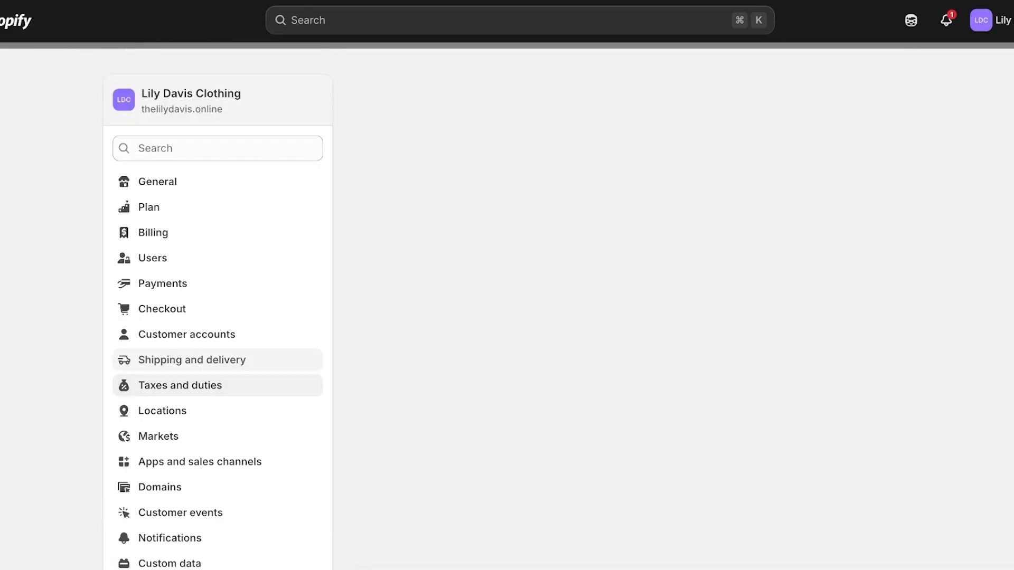
{"action": "scroll", "coordinate": [506, 309], "scroll_direction": "down", "scroll_amount": 10}
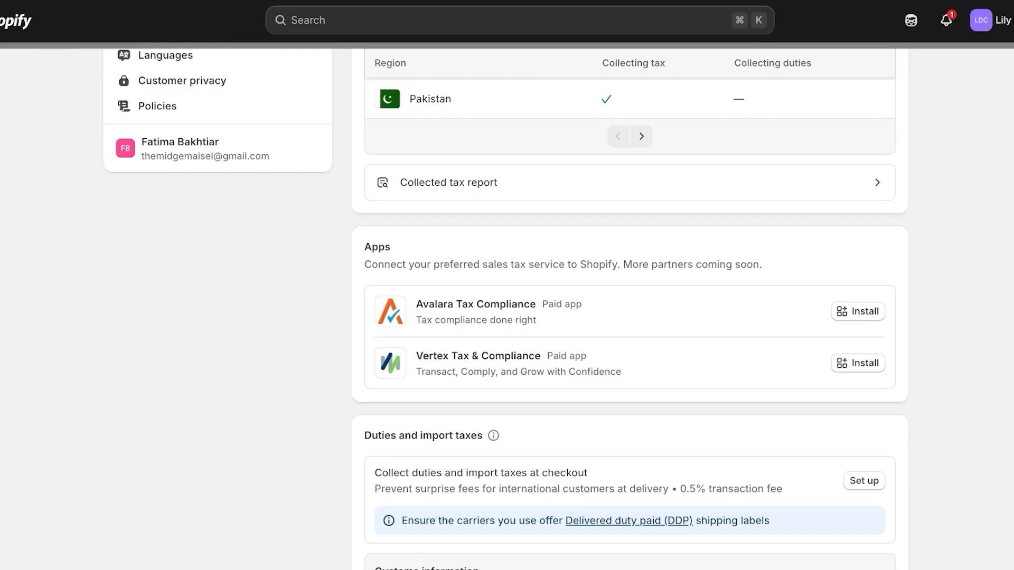
{"action": "scroll", "coordinate": [630, 309], "scroll_direction": "down", "scroll_amount": 4}
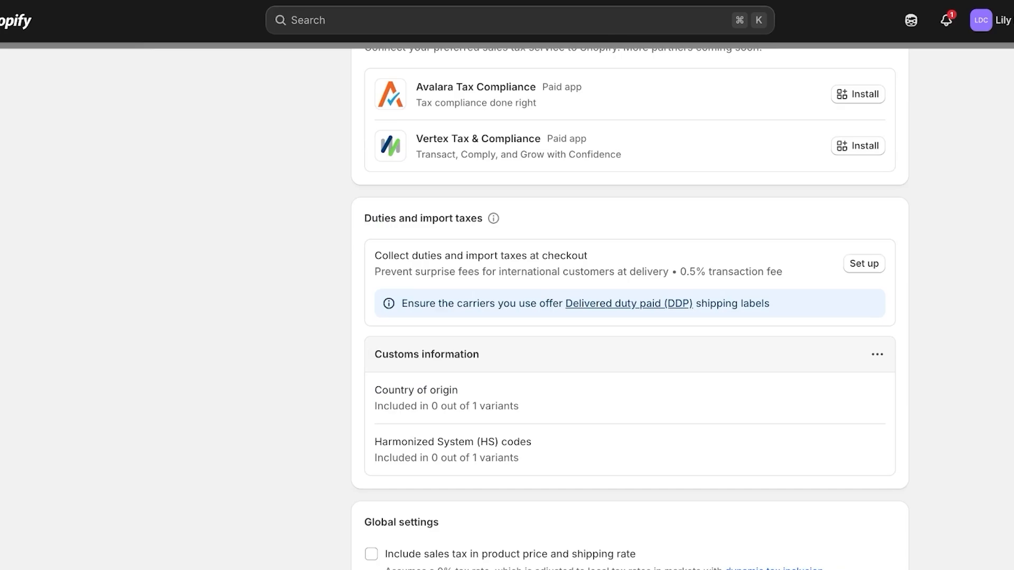
{"action": "left_click", "coordinate": [864, 263]}
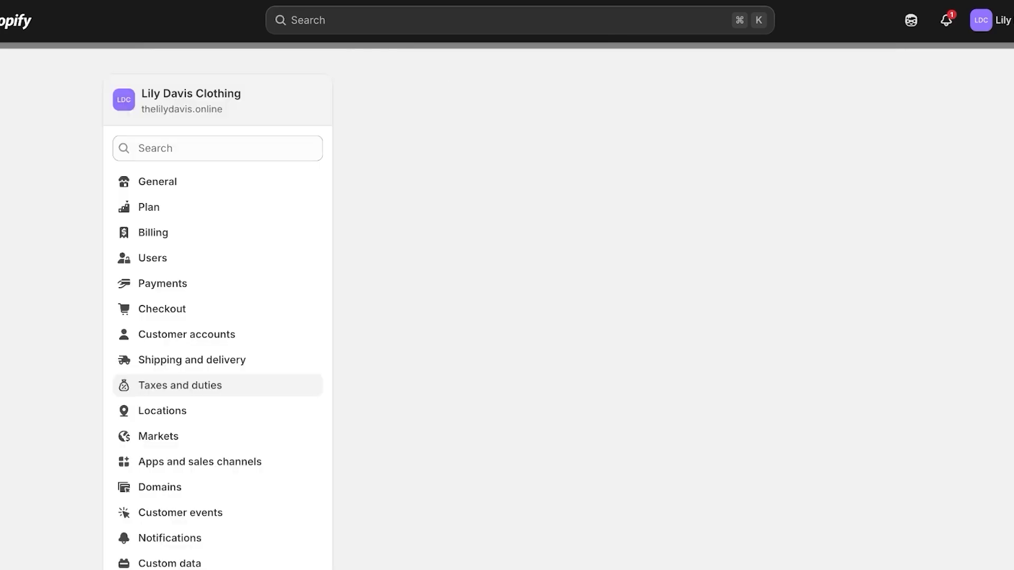
{"action": "left_click", "coordinate": [861, 233]}
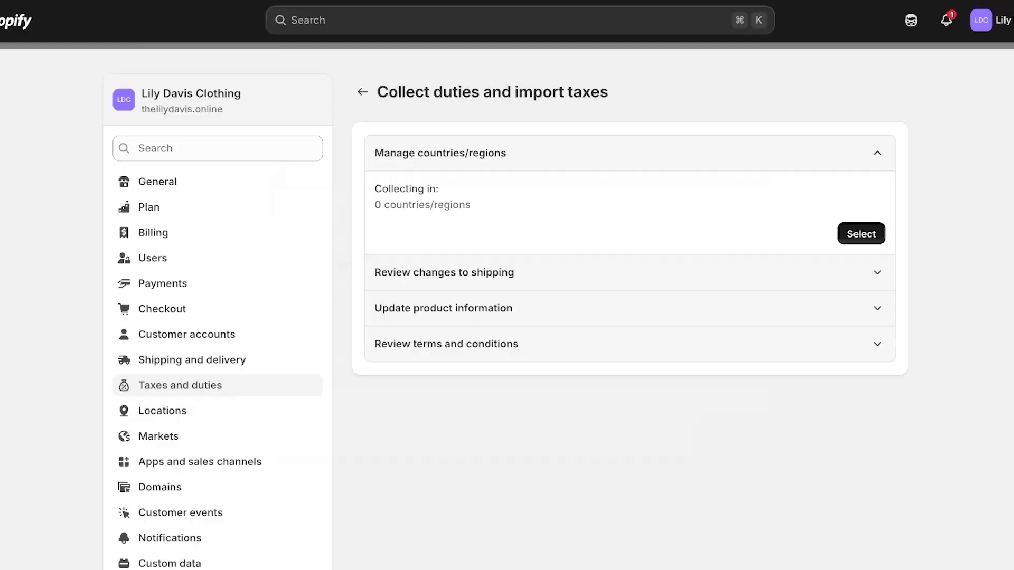
{"action": "left_click", "coordinate": [726, 416]}
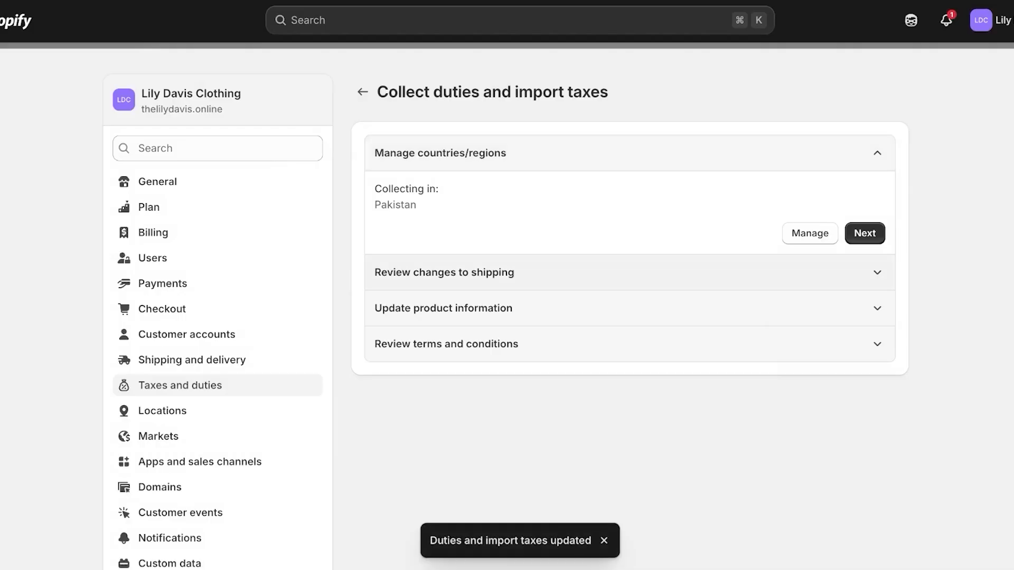
Step: Complete the shipping changes and product information reviews of the duties setup, and return to Taxes and duties without turning it on
{"action": "left_click", "coordinate": [877, 273]}
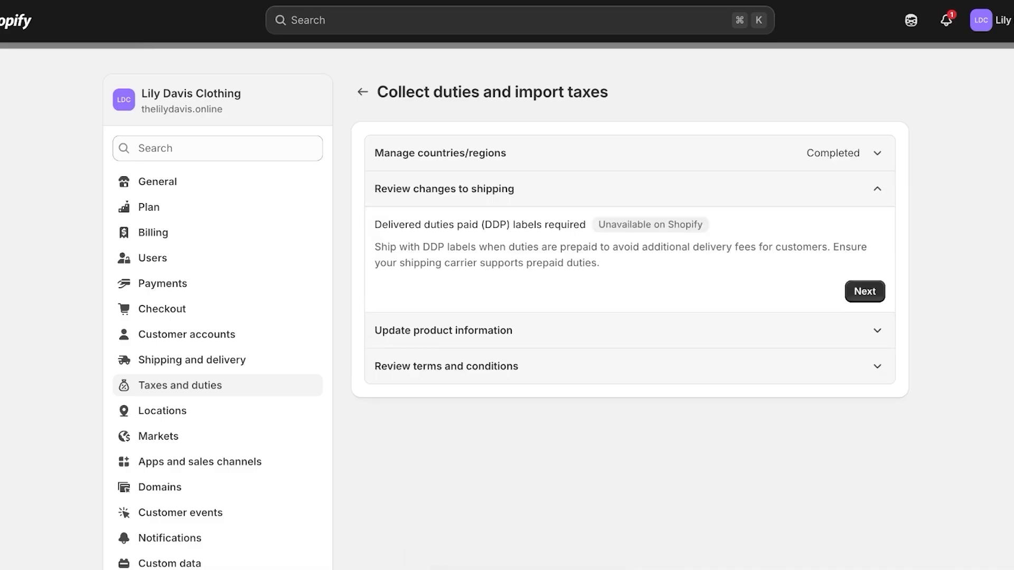
{"action": "left_click", "coordinate": [865, 291]}
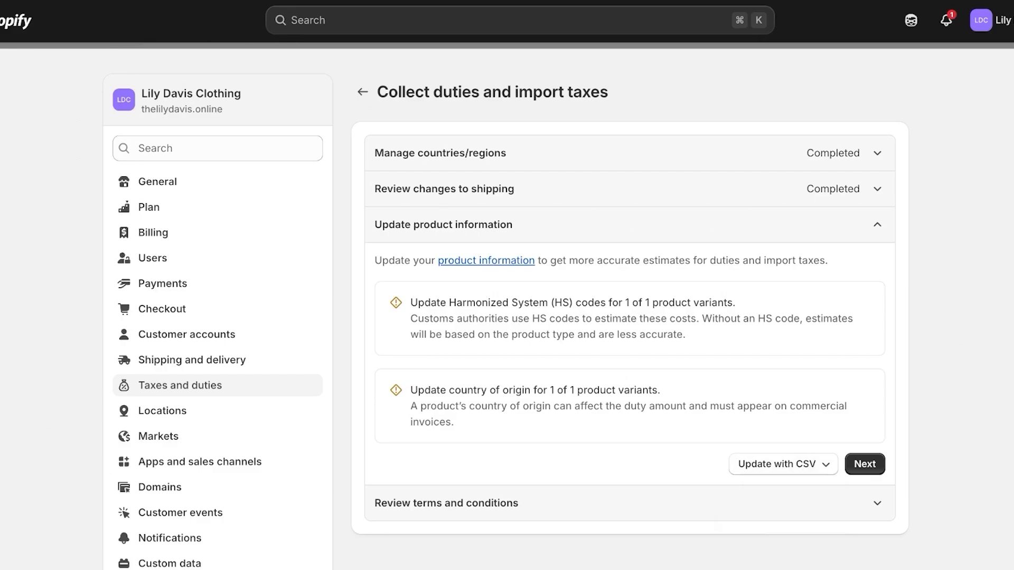
{"action": "left_click", "coordinate": [865, 464]}
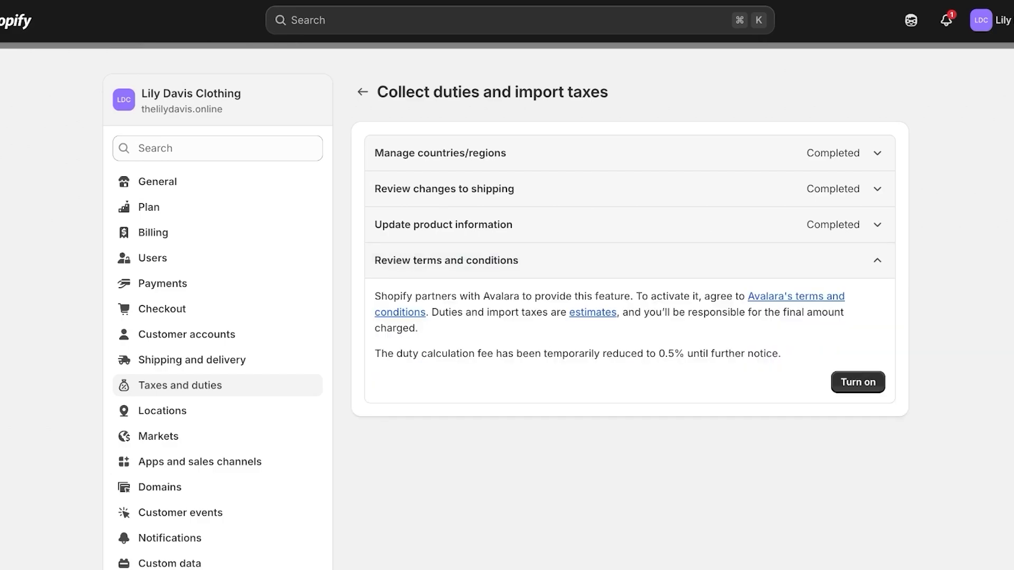
{"action": "left_click", "coordinate": [363, 92]}
Step: Examine the duties, customs information and global tax settings, and the list of tax regions
{"action": "scroll", "coordinate": [362, 91], "scroll_direction": "down", "scroll_amount": 10}
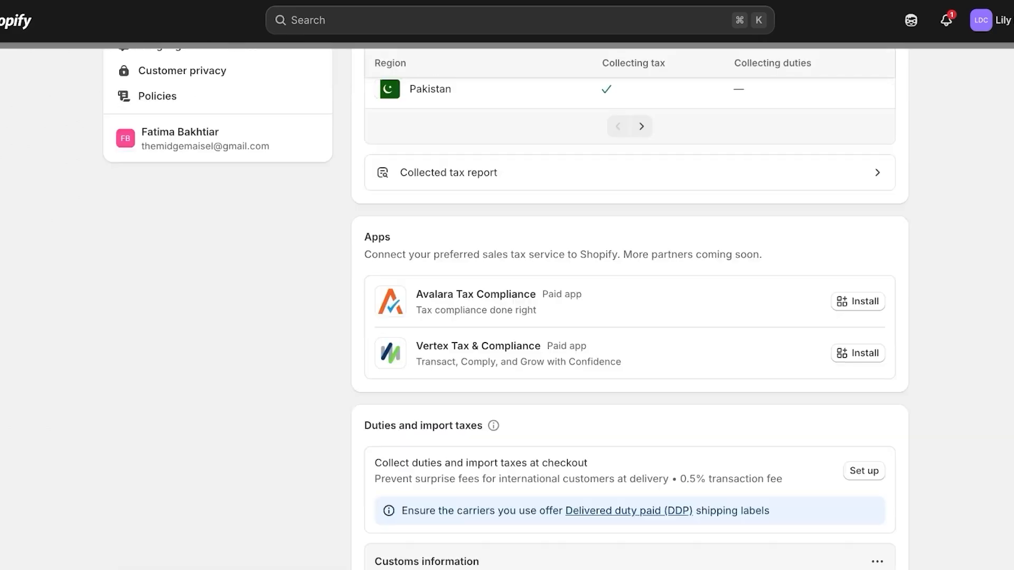
{"action": "scroll", "coordinate": [629, 307], "scroll_direction": "down", "scroll_amount": 4}
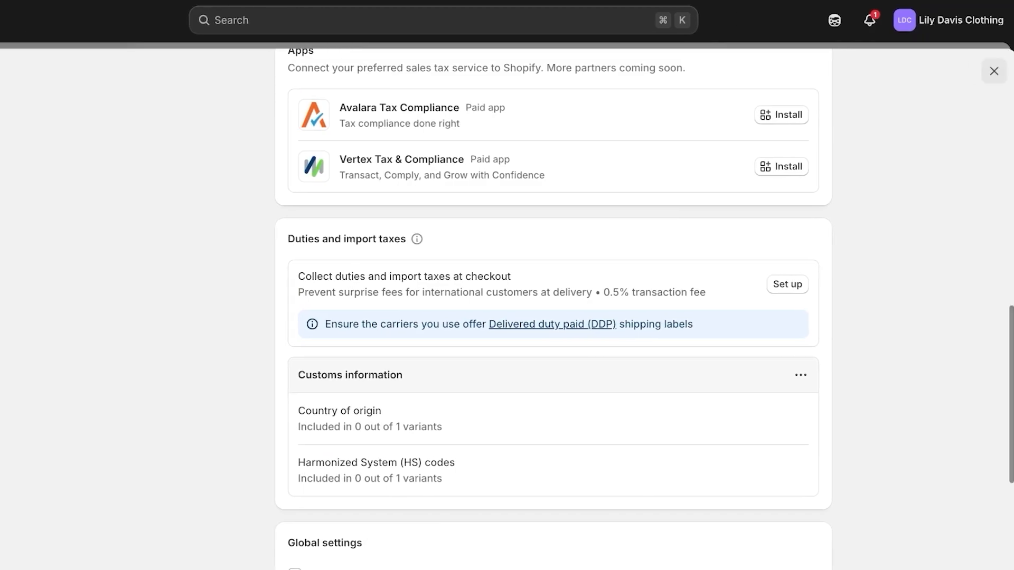
{"action": "left_click_drag", "start_coordinate": [355, 292], "coordinate": [493, 292]}
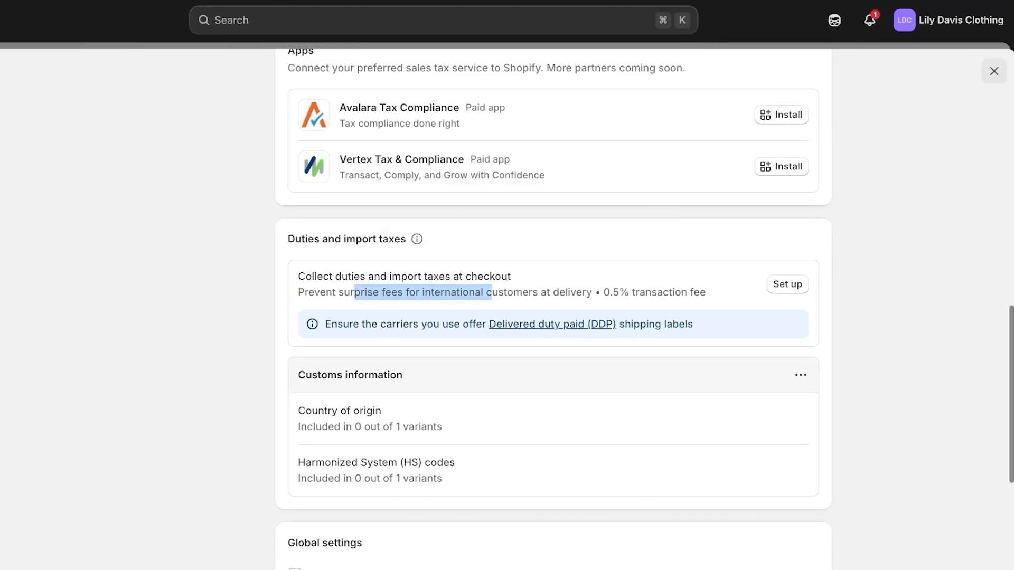
{"action": "left_click", "coordinate": [492, 292]}
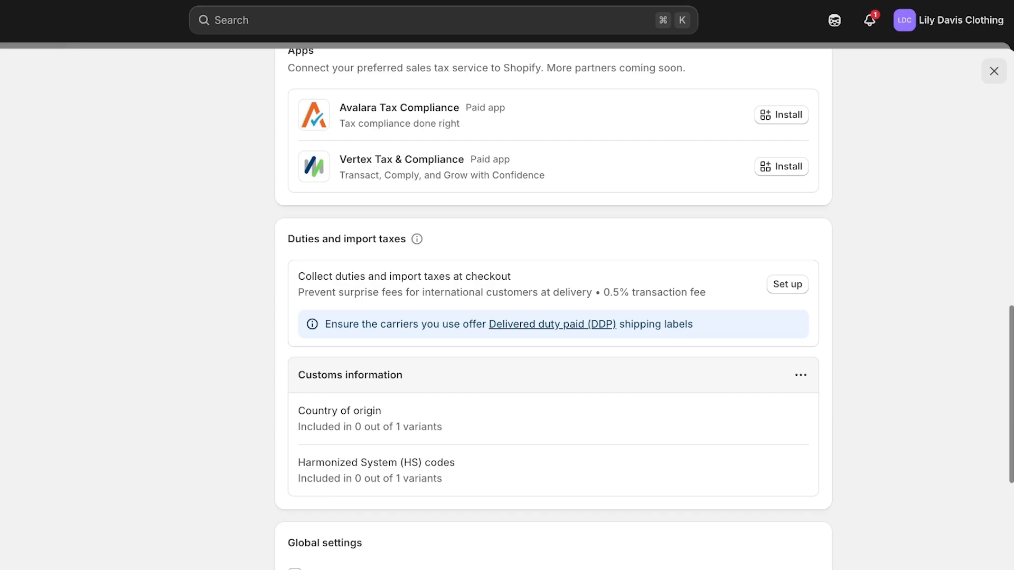
{"action": "scroll", "coordinate": [554, 307], "scroll_direction": "down", "scroll_amount": 5}
{"action": "scroll", "coordinate": [553, 307], "scroll_direction": "up", "scroll_amount": 4}
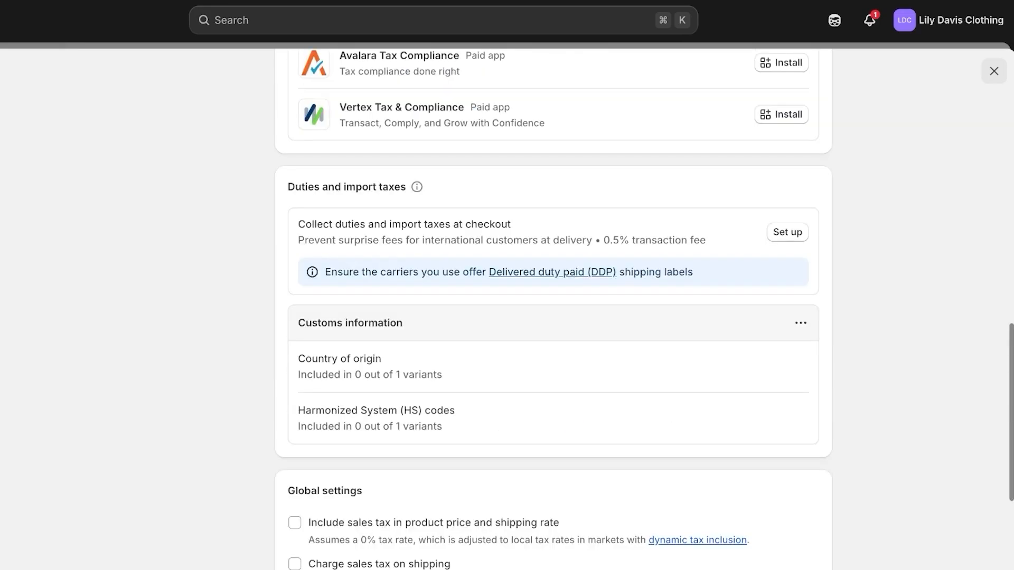
{"action": "scroll", "coordinate": [553, 307], "scroll_direction": "down", "scroll_amount": 4}
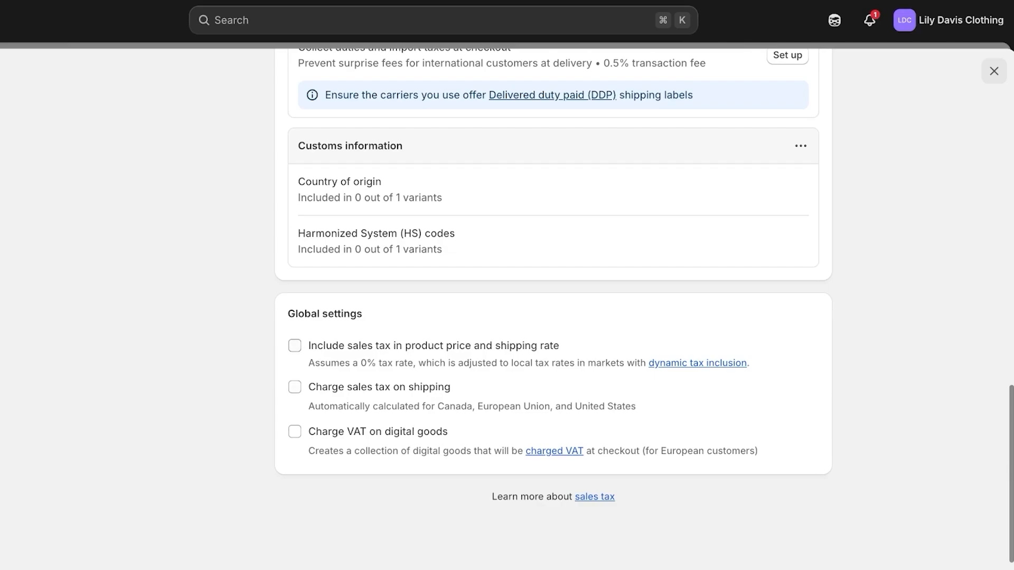
{"action": "left_click_drag", "start_coordinate": [325, 363], "coordinate": [588, 363]}
{"action": "left_click", "coordinate": [587, 364]}
{"action": "scroll", "coordinate": [554, 399], "scroll_direction": "up", "scroll_amount": 15}
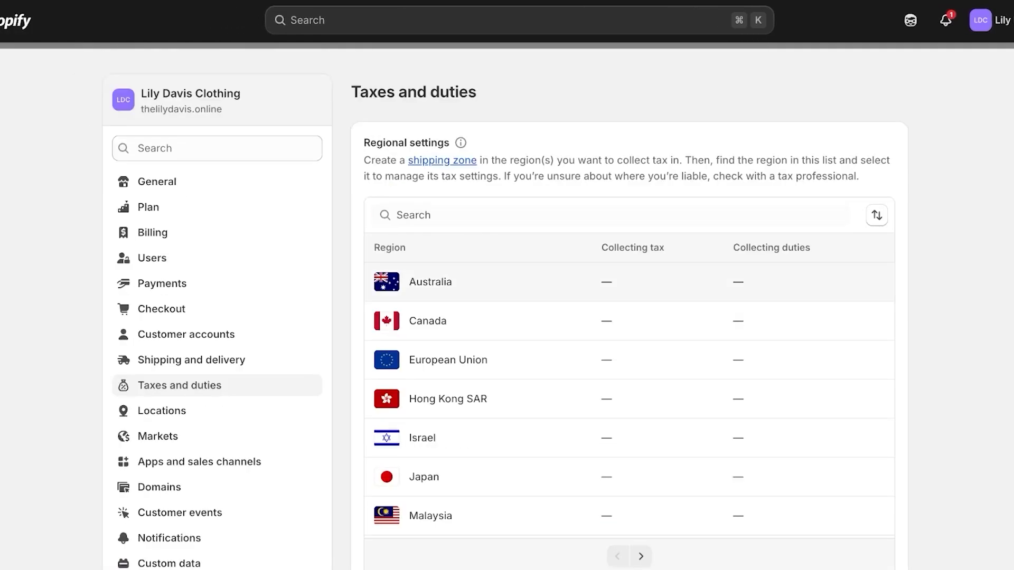
{"action": "scroll", "coordinate": [629, 296], "scroll_direction": "down", "scroll_amount": 5}
{"action": "scroll", "coordinate": [628, 338], "scroll_direction": "up", "scroll_amount": 3}
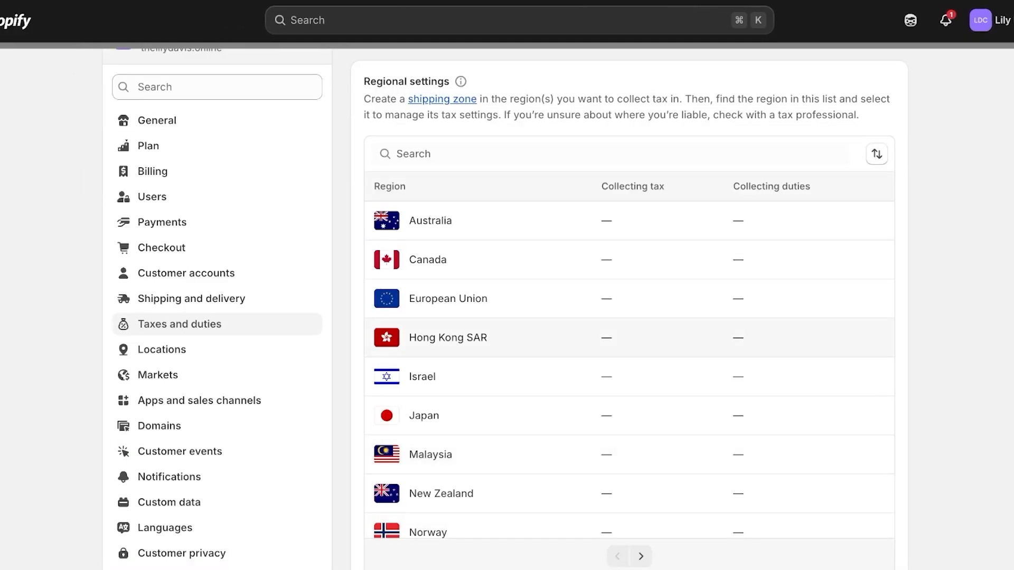
{"action": "scroll", "coordinate": [628, 338], "scroll_direction": "down", "scroll_amount": 3}
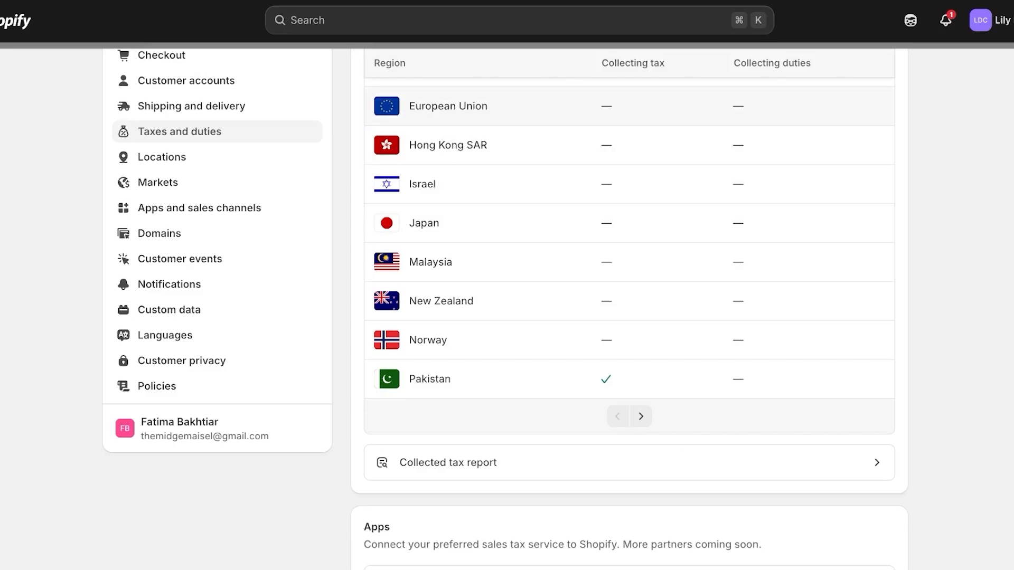
{"action": "scroll", "coordinate": [628, 222], "scroll_direction": "up", "scroll_amount": 3}
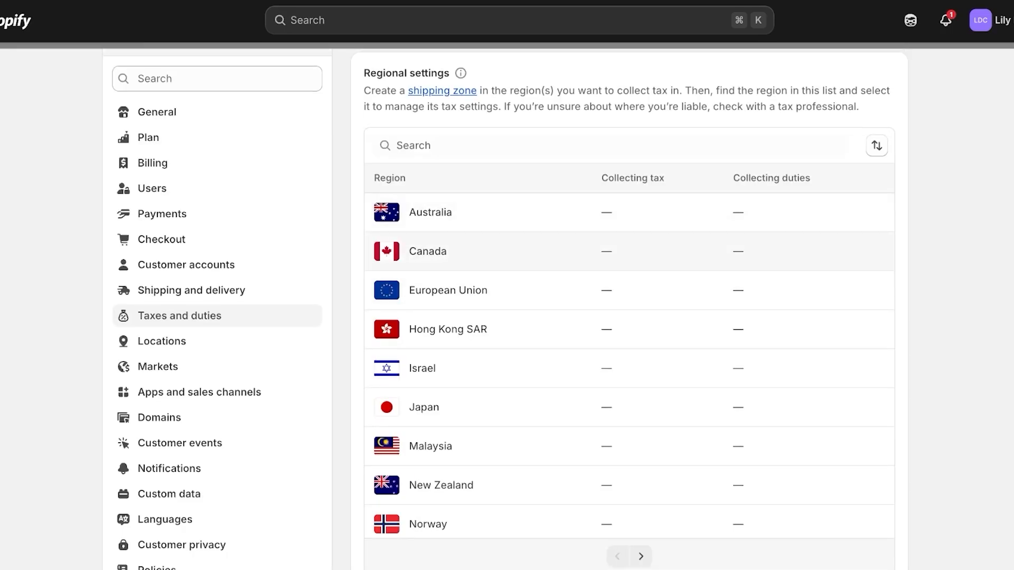
Step: Try to set up sales tax collection for Canada in British Columbia (PST), entering a sales tax ID
{"action": "left_click", "coordinate": [428, 251]}
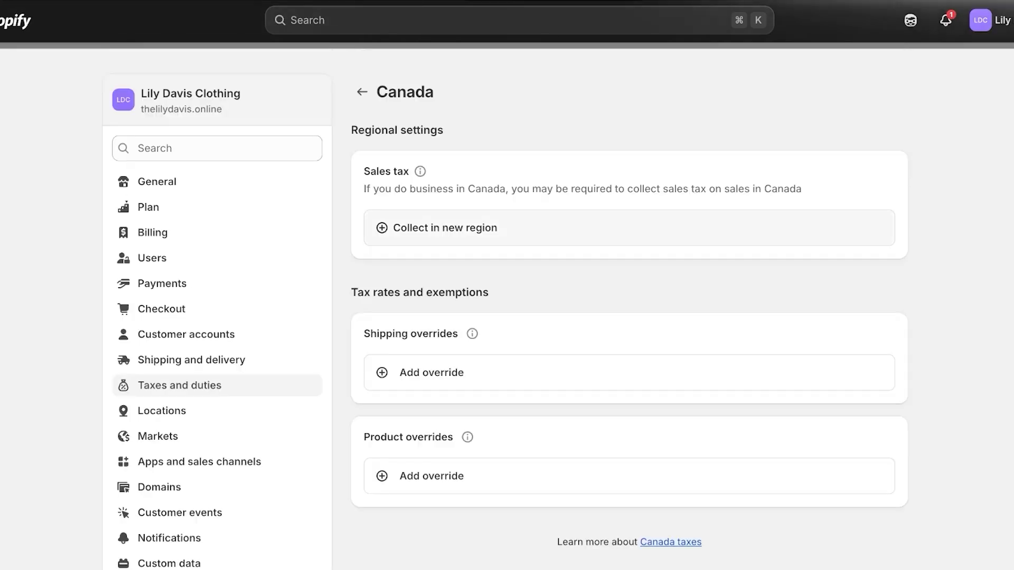
{"action": "left_click", "coordinate": [445, 227]}
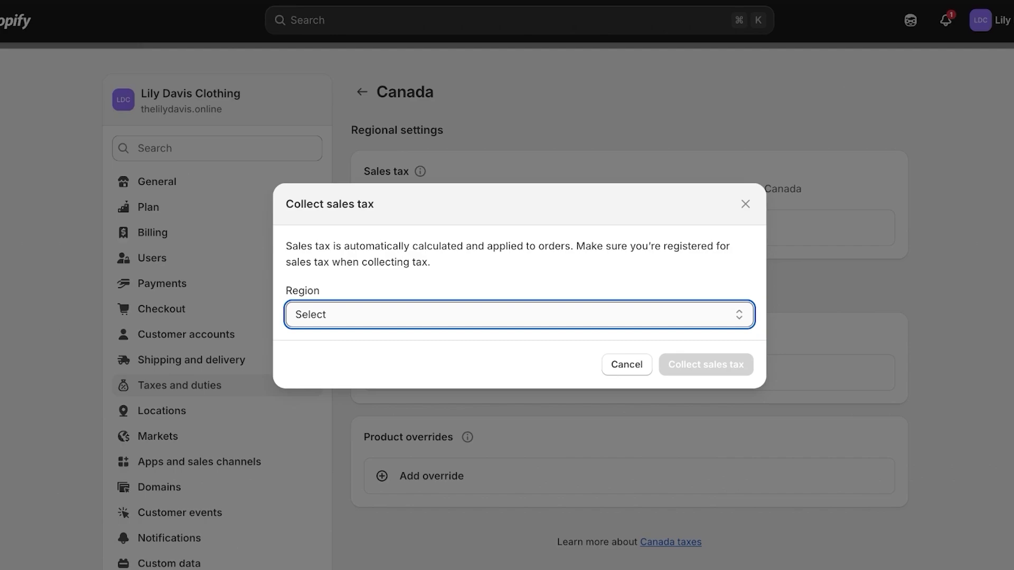
{"action": "left_click", "coordinate": [338, 342]}
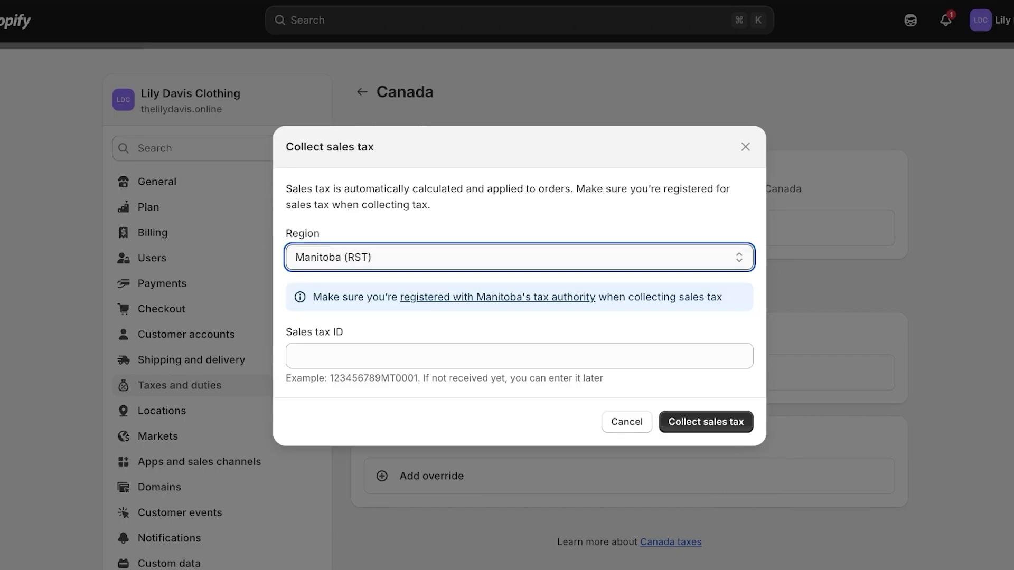
{"action": "key", "text": "Up"}
{"action": "key", "text": "Tab"}
{"action": "type", "text": "098765"}
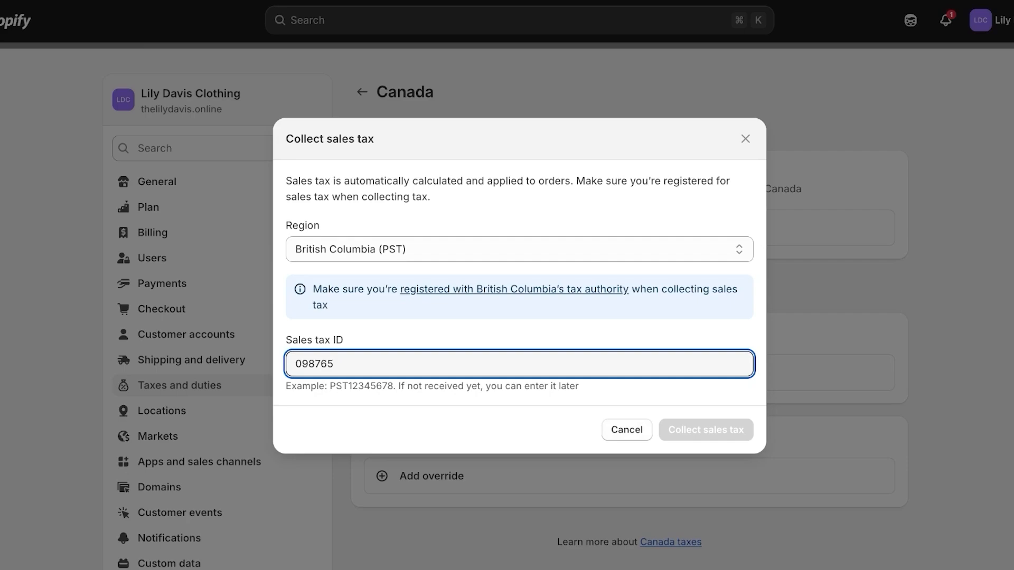
{"action": "key", "text": "Home"}
{"action": "type", "text": "pst"}
{"action": "key", "text": "Tab"}
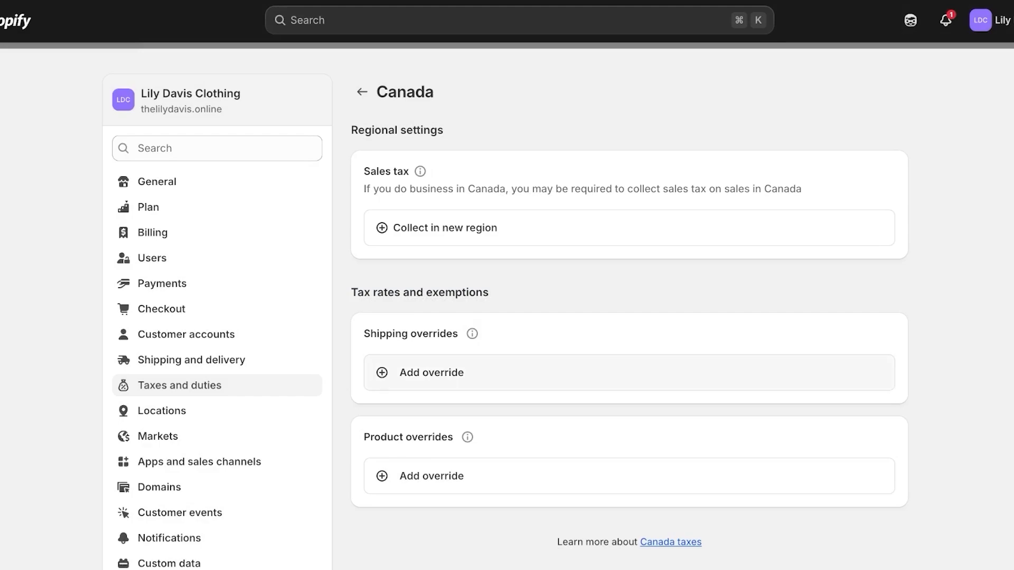
Step: View Canada's shipping override and product override forms without adding any, and return to Taxes and duties
{"action": "left_click", "coordinate": [431, 372]}
{"action": "left_click", "coordinate": [642, 396]}
{"action": "left_click", "coordinate": [431, 476]}
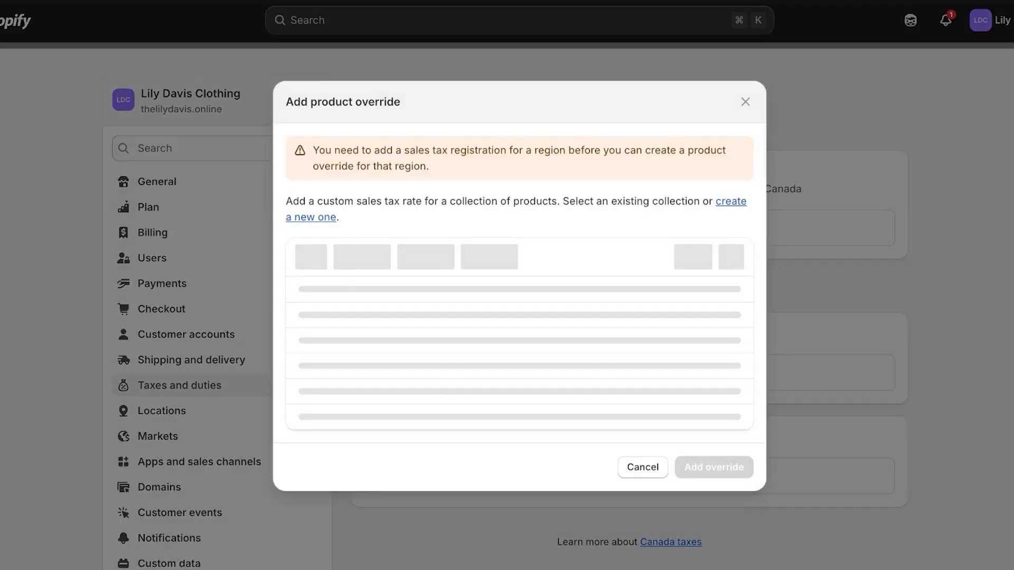
{"action": "key", "text": "Escape"}
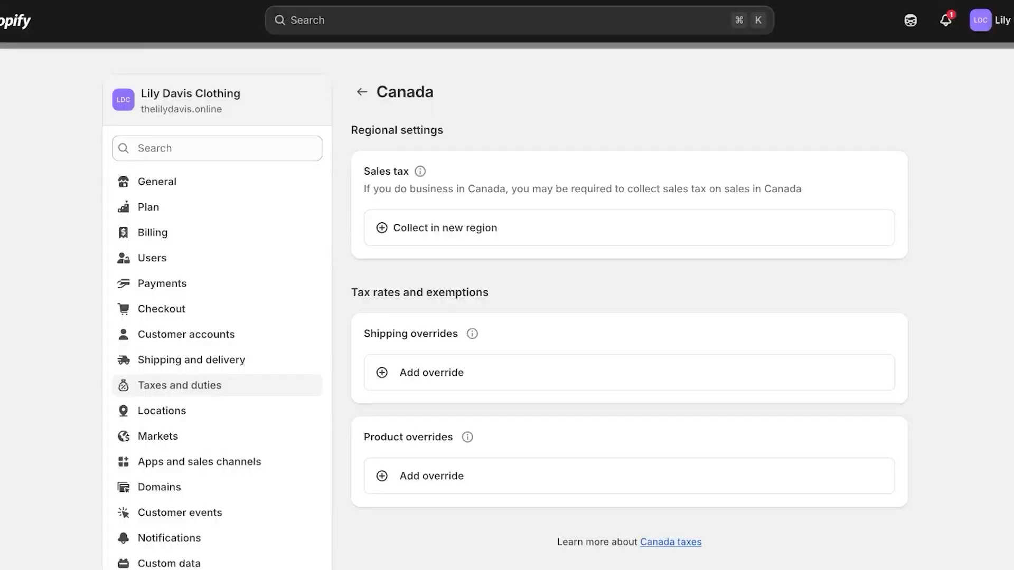
{"action": "left_click", "coordinate": [361, 92]}
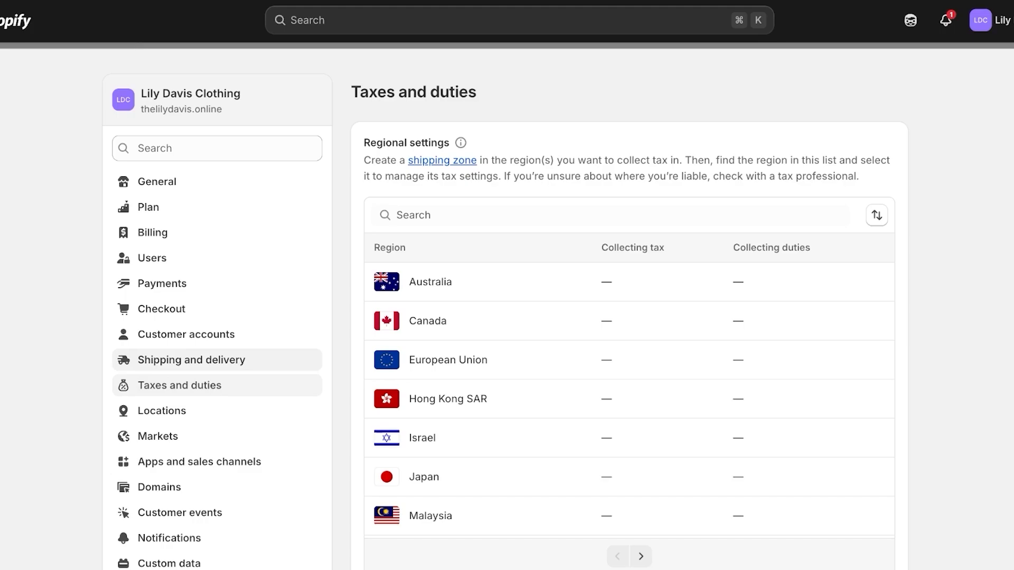
Step: Look through the Markets settings and the delivery options in the Shipping and delivery settings
{"action": "left_click", "coordinate": [159, 436]}
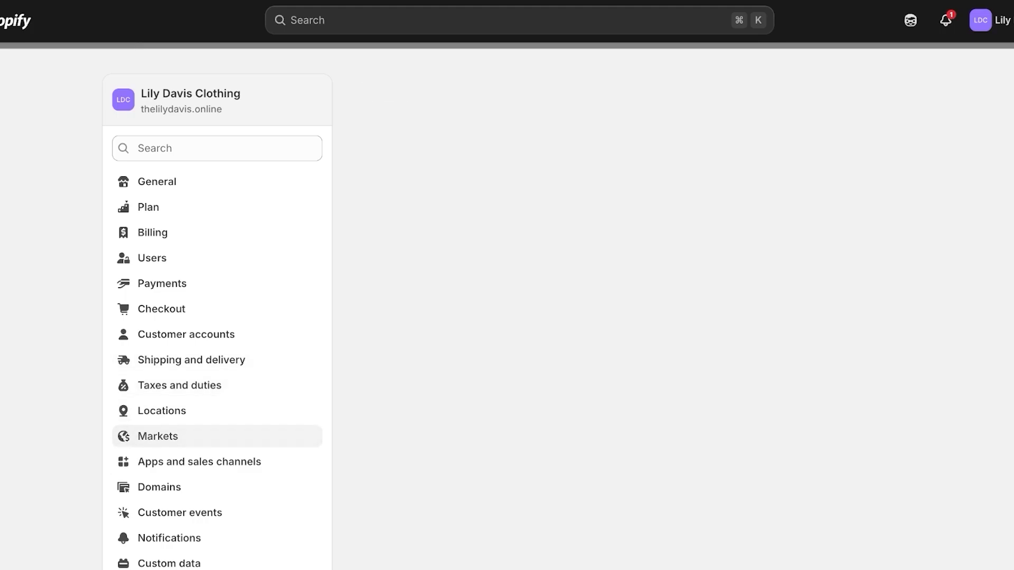
{"action": "scroll", "coordinate": [505, 314], "scroll_direction": "down", "scroll_amount": 3}
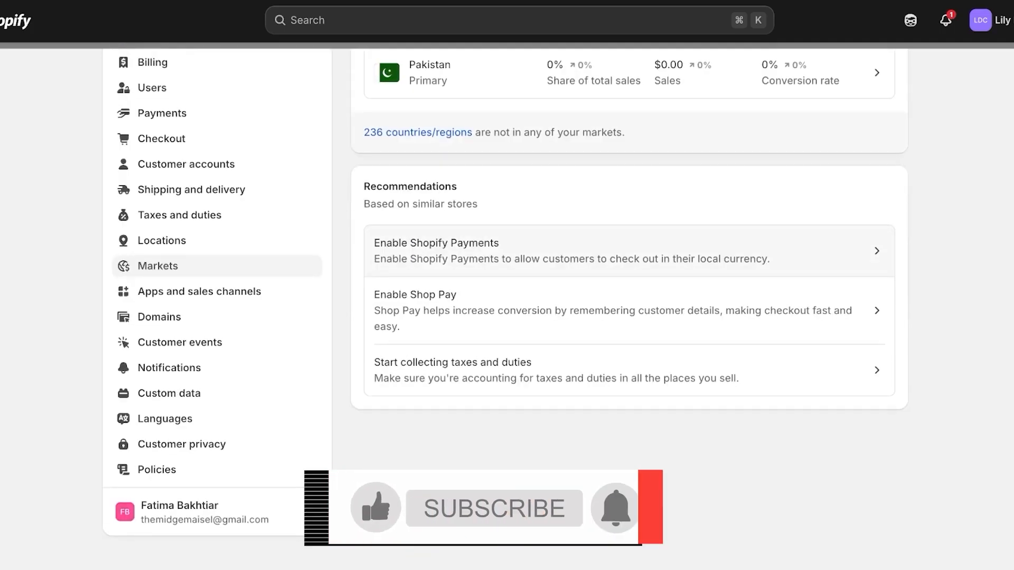
{"action": "scroll", "coordinate": [505, 254], "scroll_direction": "up", "scroll_amount": 2}
{"action": "left_click", "coordinate": [191, 320]}
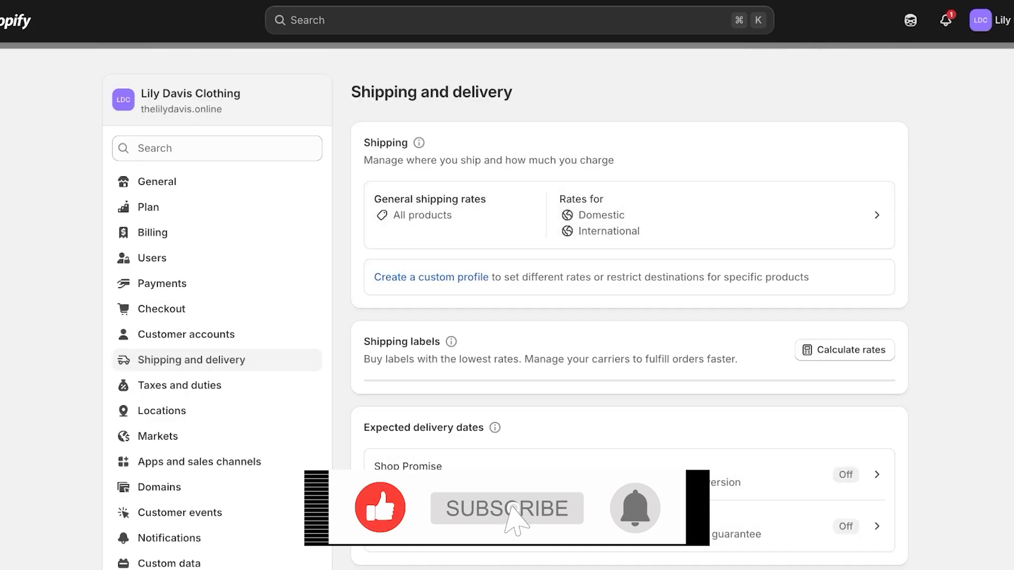
{"action": "scroll", "coordinate": [506, 285], "scroll_direction": "down", "scroll_amount": 6}
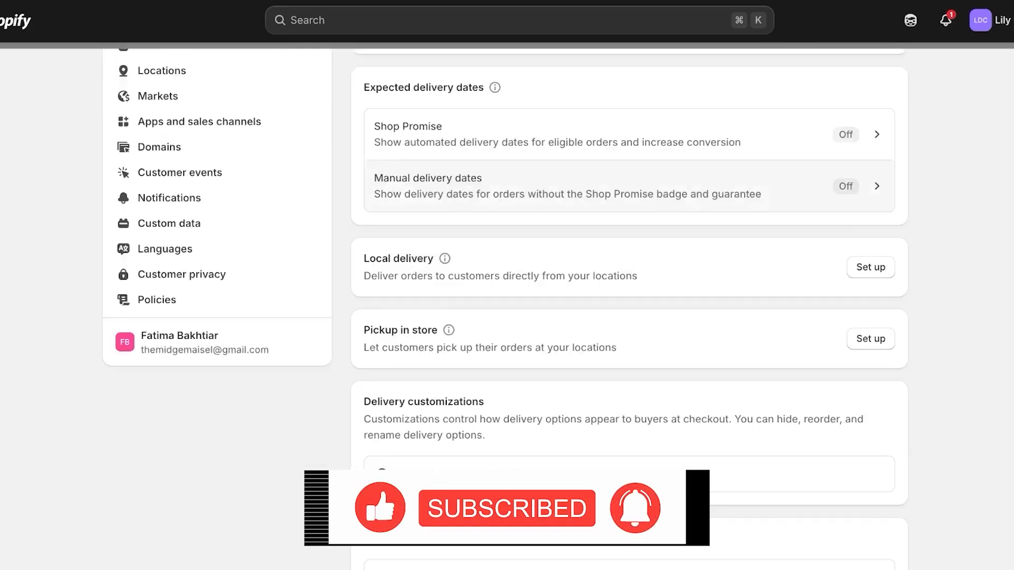
Step: Review the remaining delivery options, and open the shipping profile to look over its Domestic and International zones
{"action": "scroll", "coordinate": [629, 309], "scroll_direction": "down", "scroll_amount": 10}
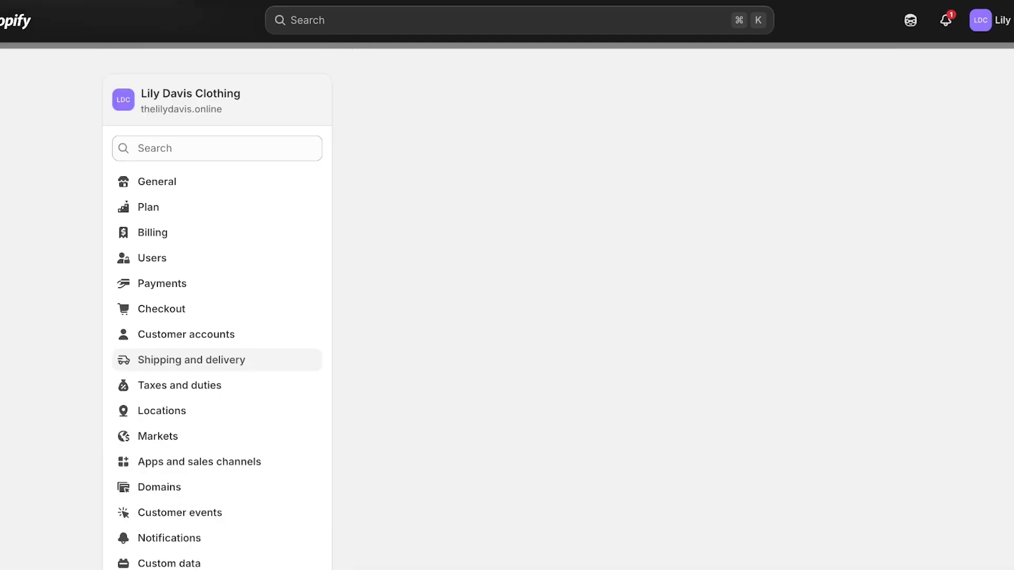
{"action": "scroll", "coordinate": [505, 309], "scroll_direction": "down", "scroll_amount": 4}
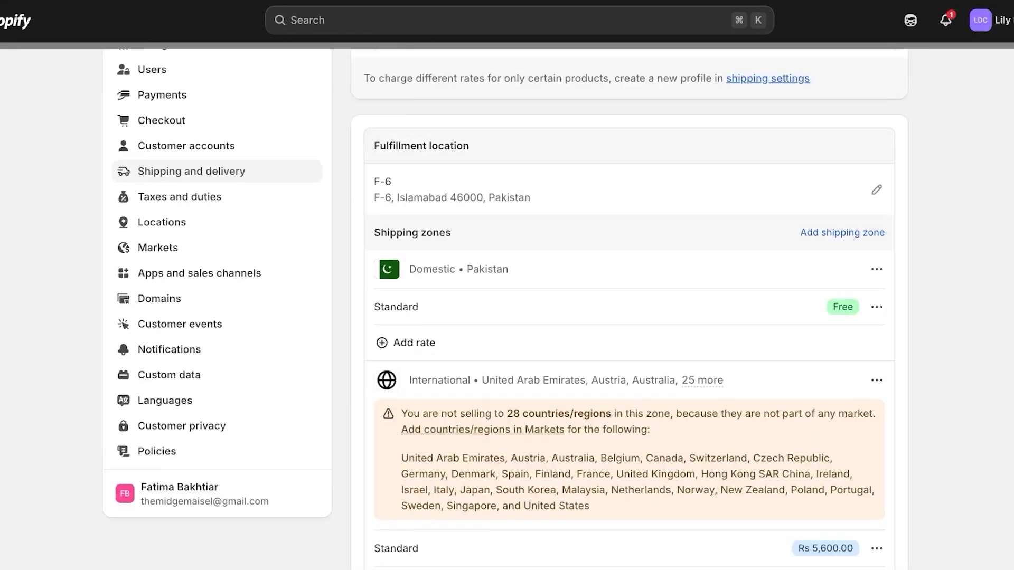
{"action": "scroll", "coordinate": [877, 206], "scroll_direction": "down", "scroll_amount": 7}
{"action": "scroll", "coordinate": [877, 206], "scroll_direction": "up", "scroll_amount": 3}
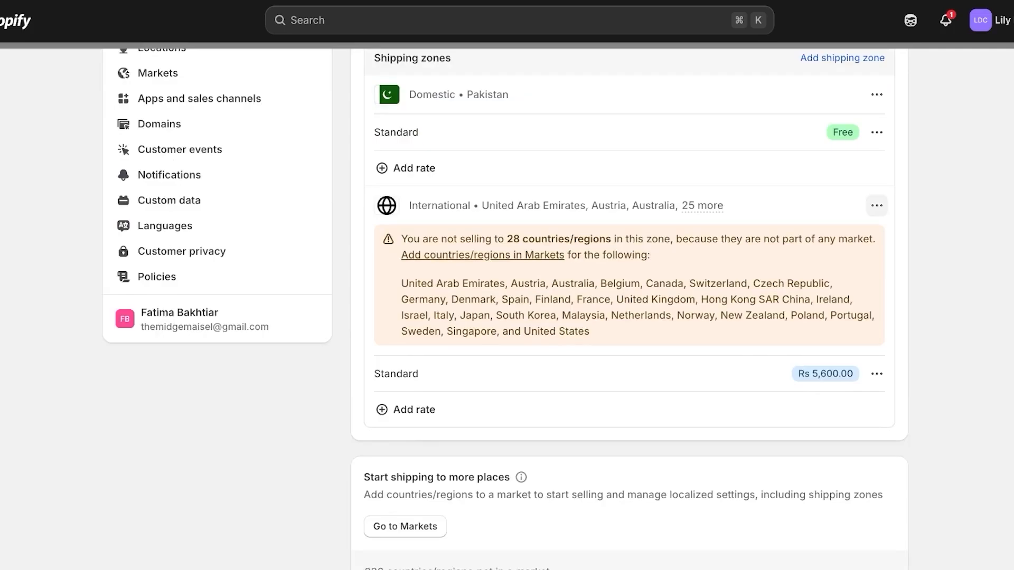
Step: Try to delete the International shipping zone and view the form for adding a rate to the Domestic zone without adding one
{"action": "left_click", "coordinate": [877, 206]}
{"action": "left_click", "coordinate": [845, 265]}
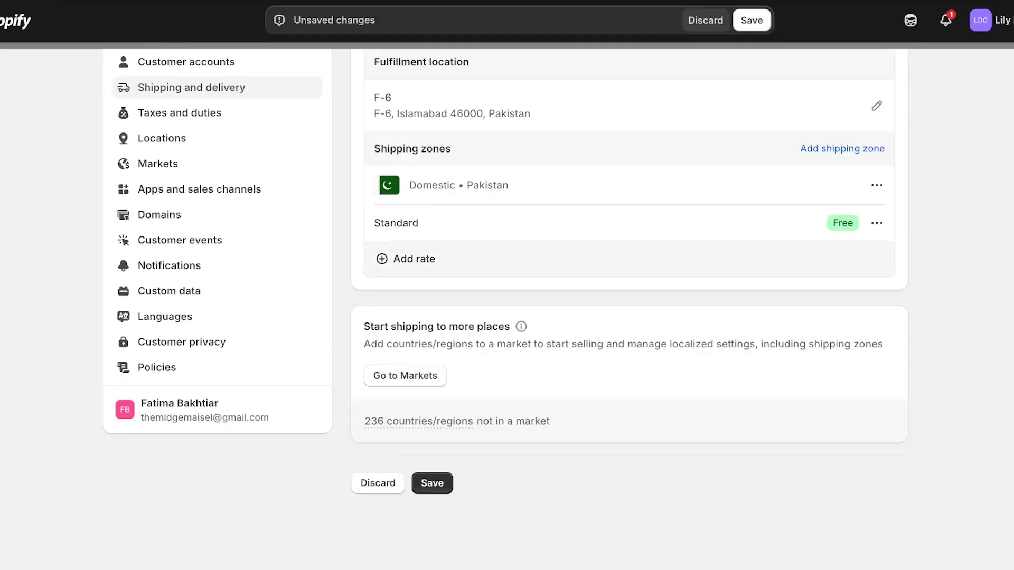
{"action": "left_click", "coordinate": [407, 259]}
{"action": "left_click", "coordinate": [745, 50]}
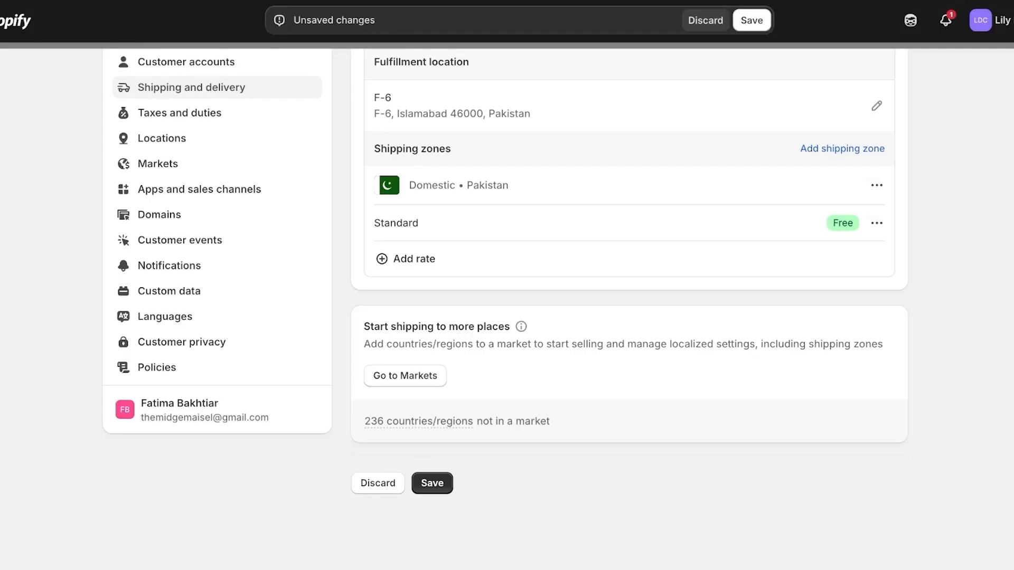
{"action": "scroll", "coordinate": [630, 286], "scroll_direction": "up", "scroll_amount": 1}
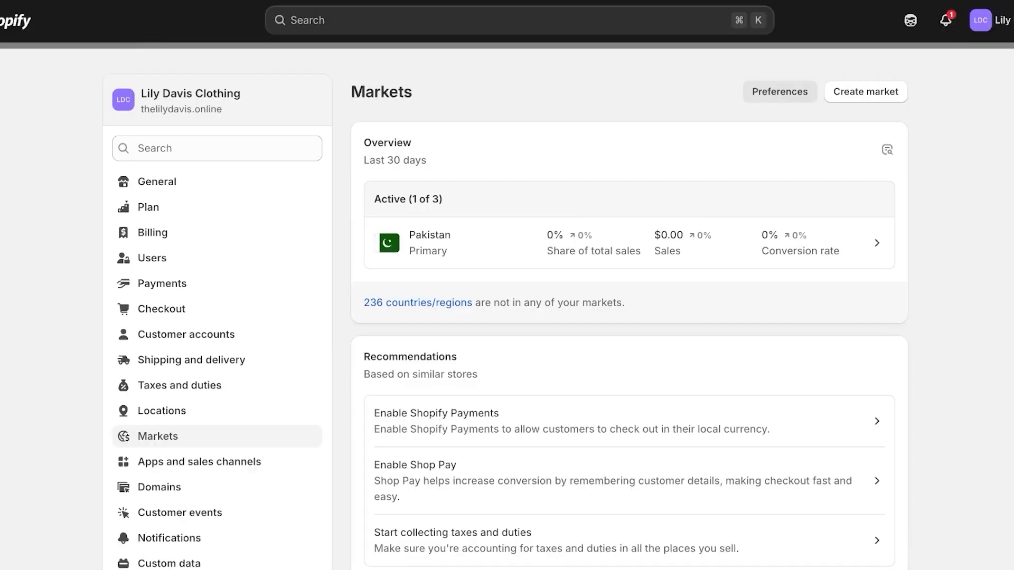
Step: Start creating a market named "north" and collapse the Africa, Asia and Europe country lists
{"action": "left_click", "coordinate": [865, 92]}
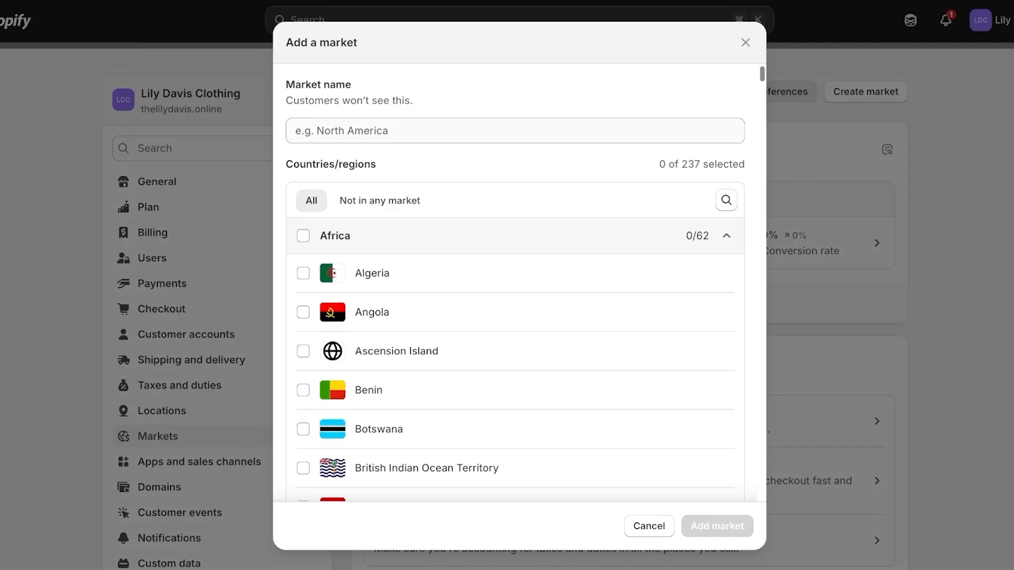
{"action": "left_click", "coordinate": [369, 131]}
{"action": "type", "text": "na"}
{"action": "scroll", "coordinate": [422, 226], "scroll_direction": "down", "scroll_amount": 20}
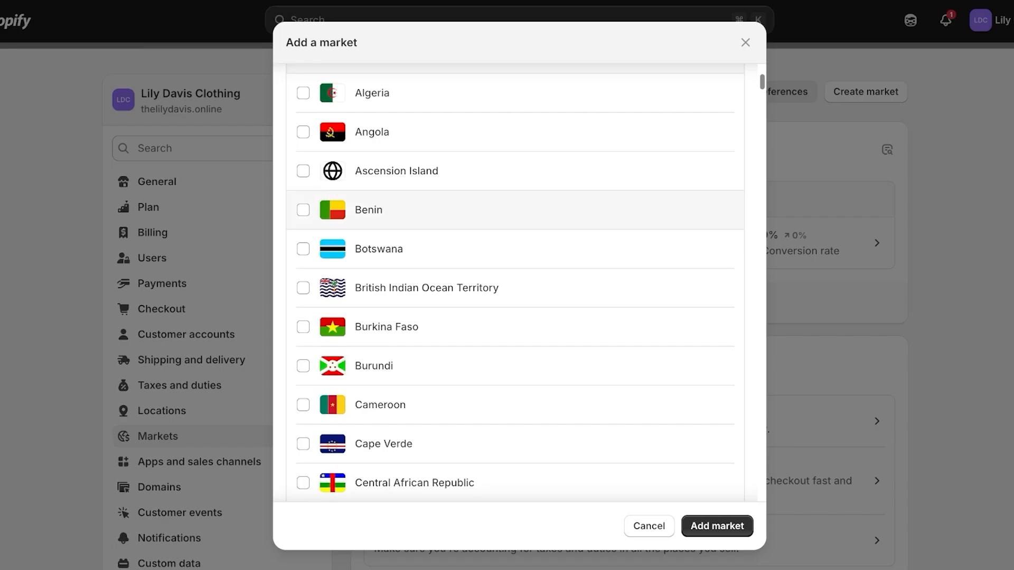
{"action": "scroll", "coordinate": [423, 226], "scroll_direction": "up", "scroll_amount": 13}
{"action": "scroll", "coordinate": [423, 235], "scroll_direction": "up", "scroll_amount": 8}
{"action": "left_click", "coordinate": [727, 236]}
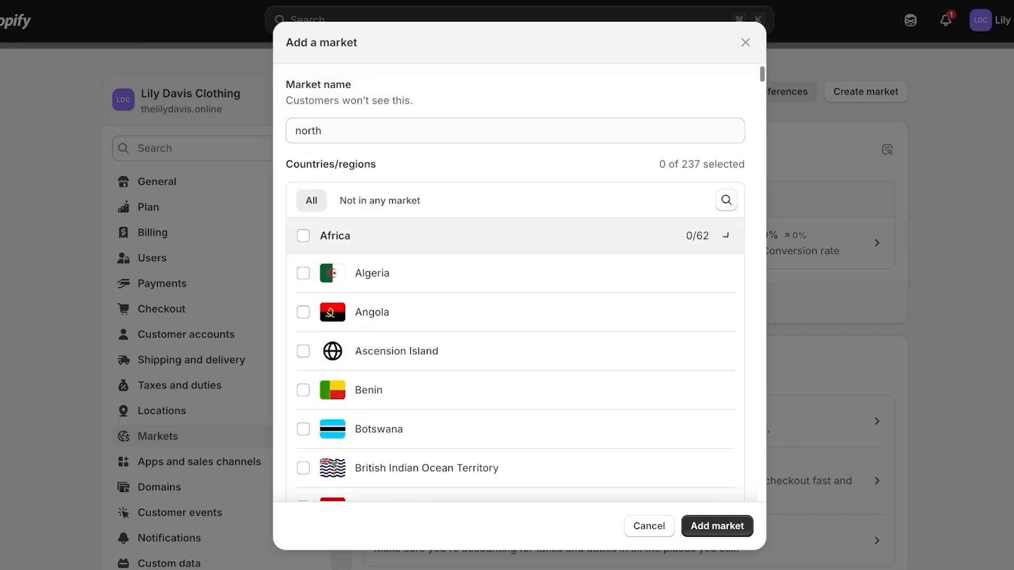
{"action": "left_click", "coordinate": [726, 271]}
{"action": "left_click", "coordinate": [727, 307]}
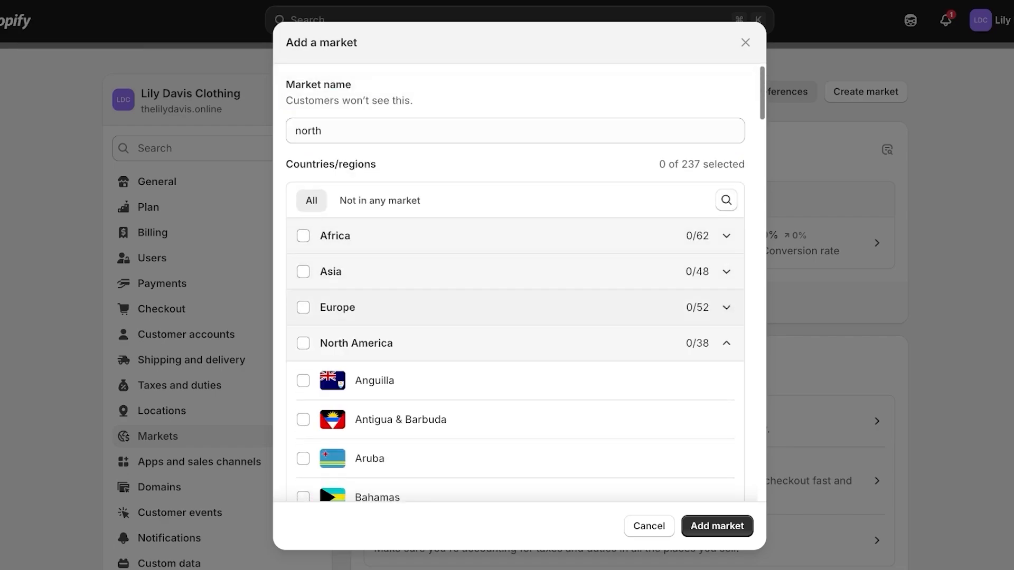
Step: Include the United States, Mexico and Canada in the new market and add it
{"action": "scroll", "coordinate": [515, 285], "scroll_direction": "down", "scroll_amount": 10}
{"action": "scroll", "coordinate": [304, 268], "scroll_direction": "down", "scroll_amount": 12}
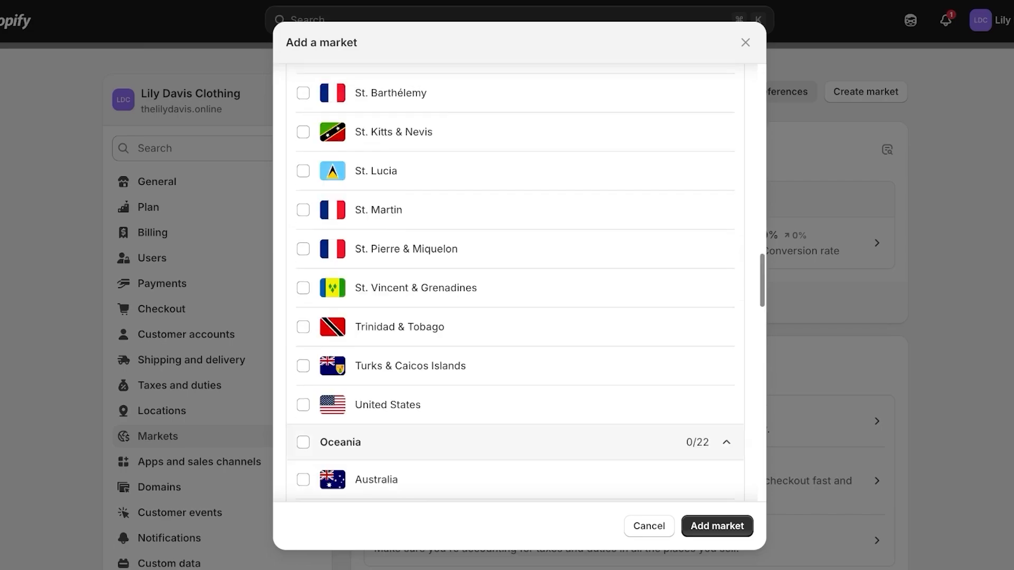
{"action": "left_click", "coordinate": [303, 268]}
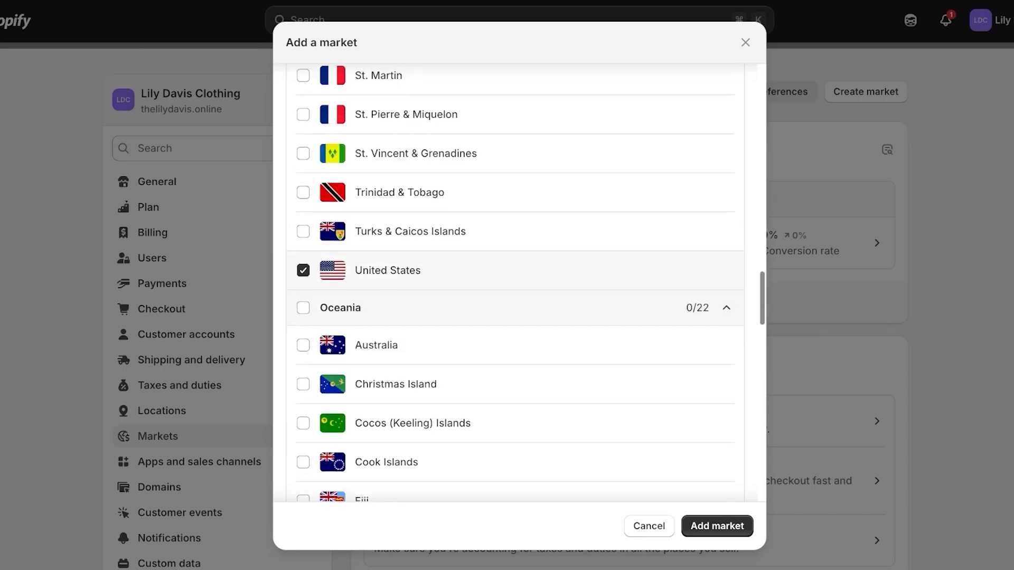
{"action": "scroll", "coordinate": [303, 267], "scroll_direction": "up", "scroll_amount": 10}
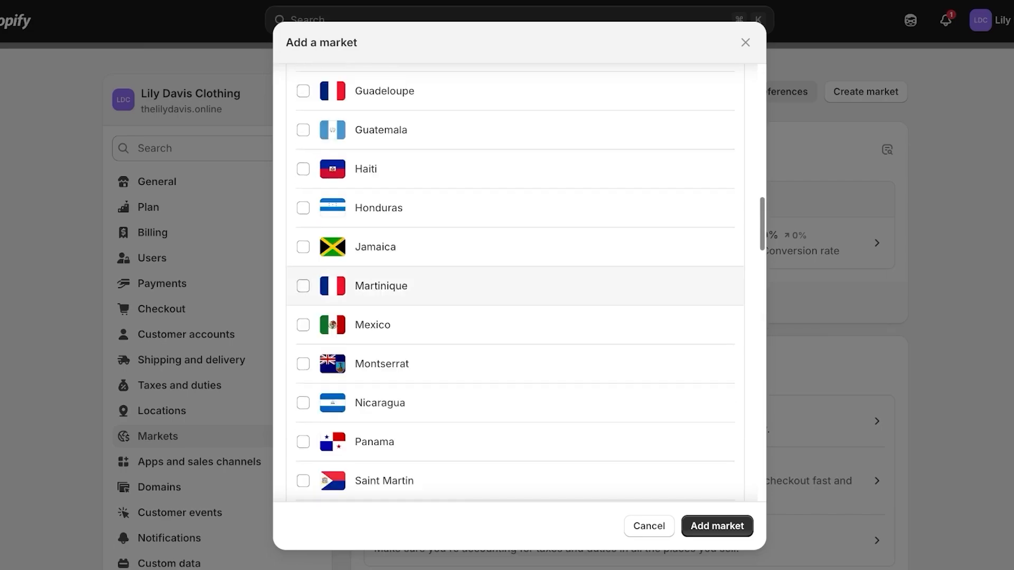
{"action": "left_click", "coordinate": [304, 325]}
{"action": "scroll", "coordinate": [303, 322], "scroll_direction": "up", "scroll_amount": 9}
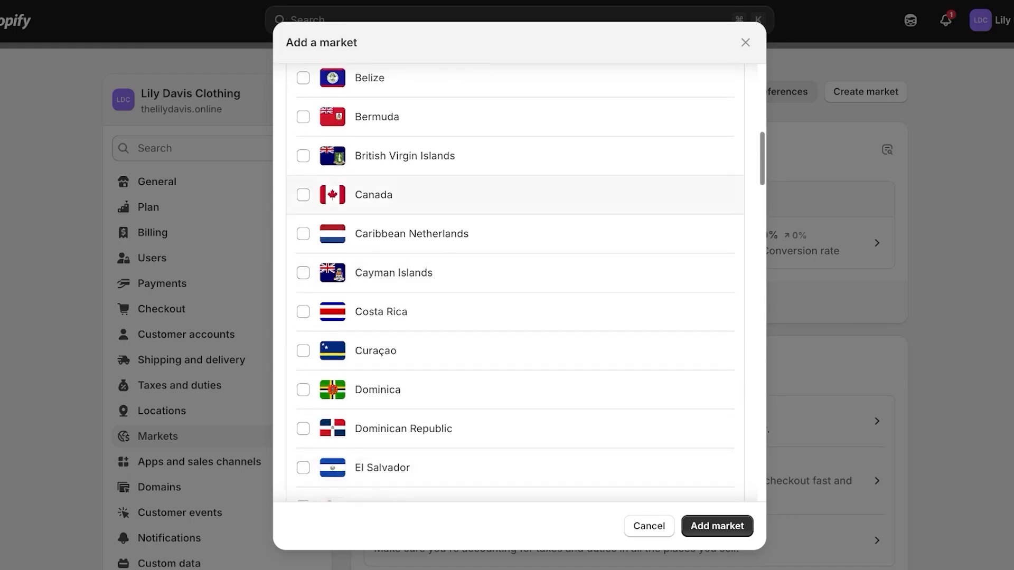
{"action": "left_click", "coordinate": [304, 194]}
{"action": "left_click", "coordinate": [717, 527]}
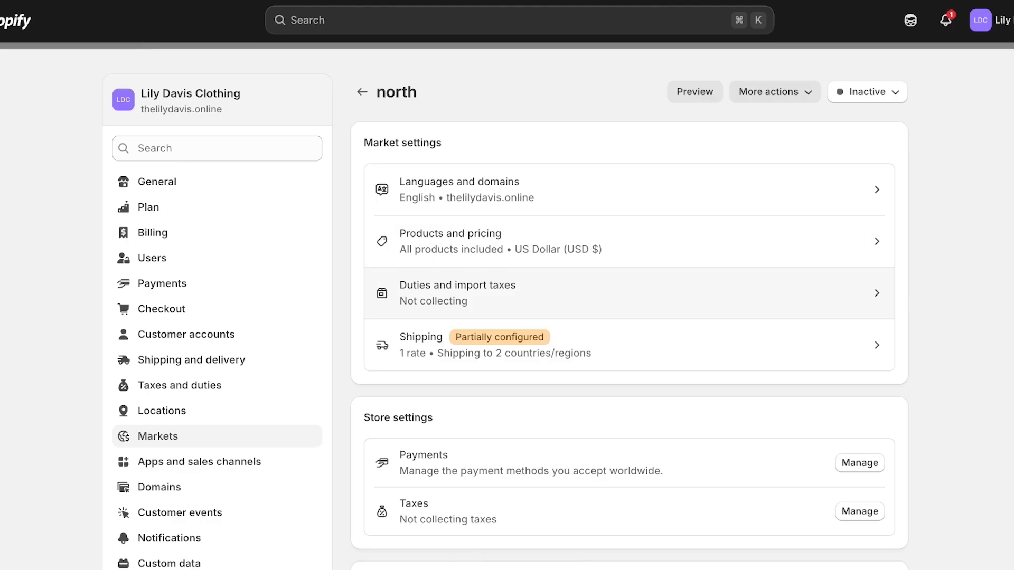
Step: Start turning on duties and import taxes for the north market, with Pakistan, Canada and the United States selected for collection
{"action": "left_click", "coordinate": [458, 293]}
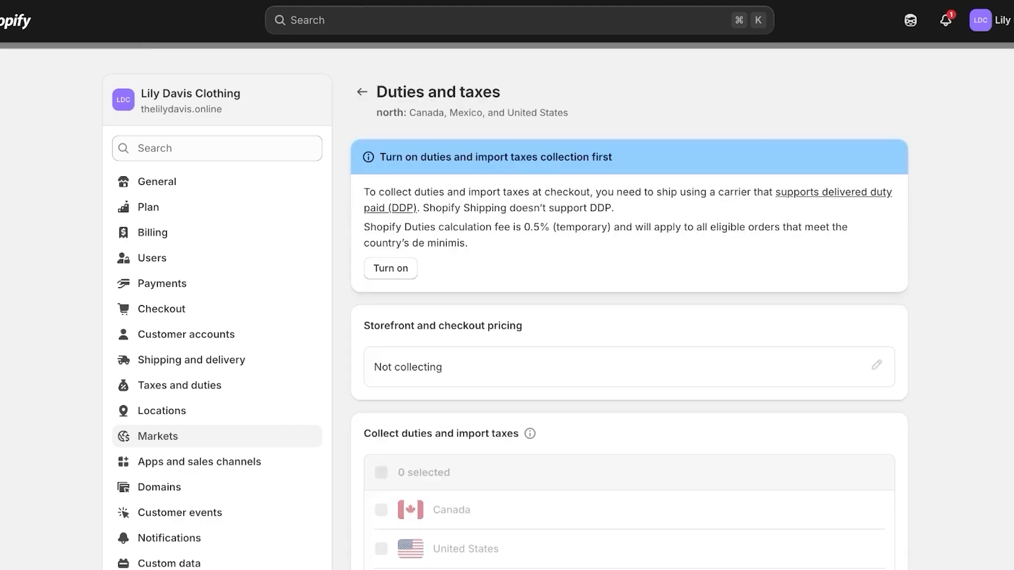
{"action": "left_click", "coordinate": [391, 268]}
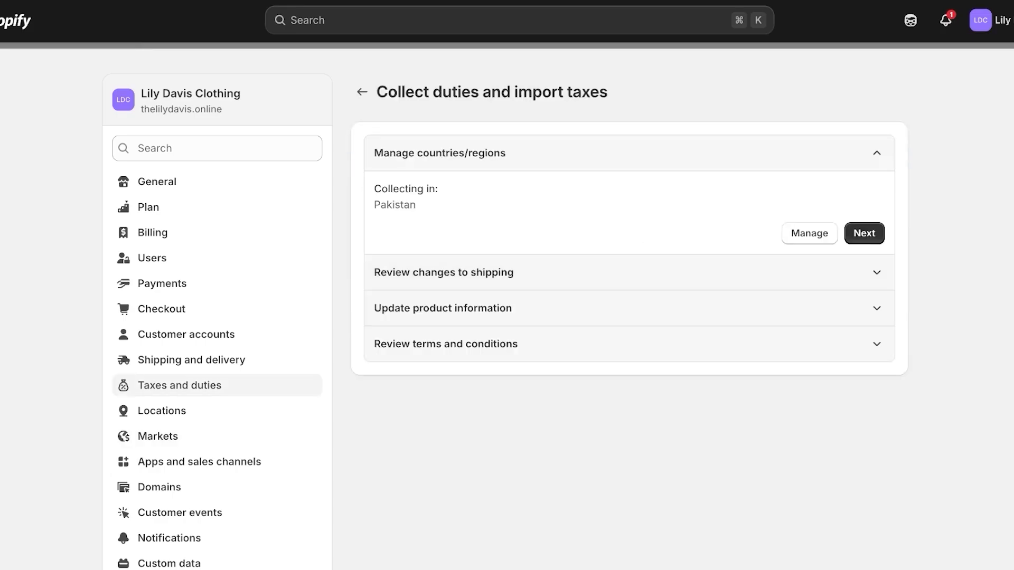
{"action": "left_click_drag", "start_coordinate": [382, 189], "coordinate": [416, 206]}
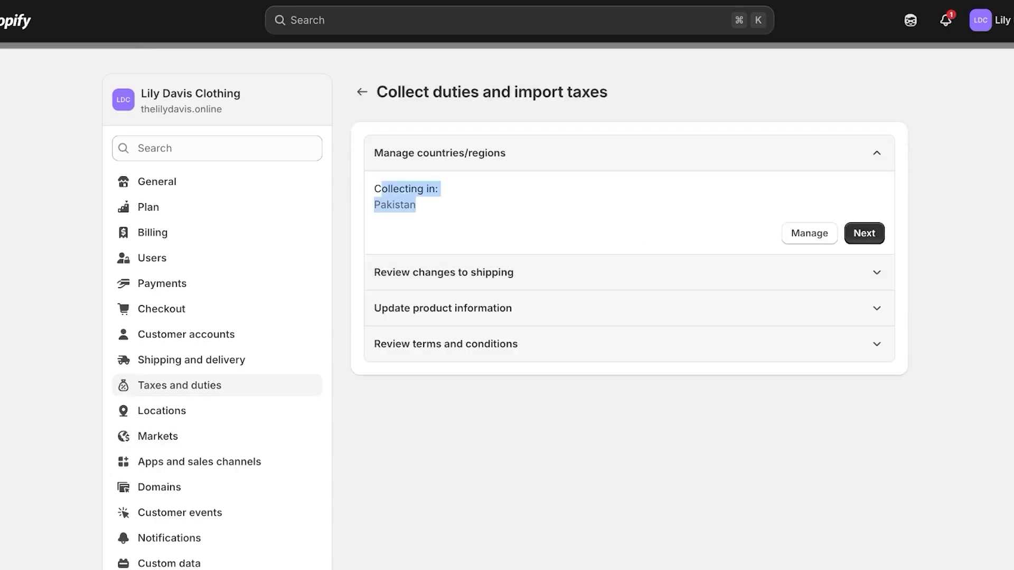
{"action": "double_click", "coordinate": [395, 205]}
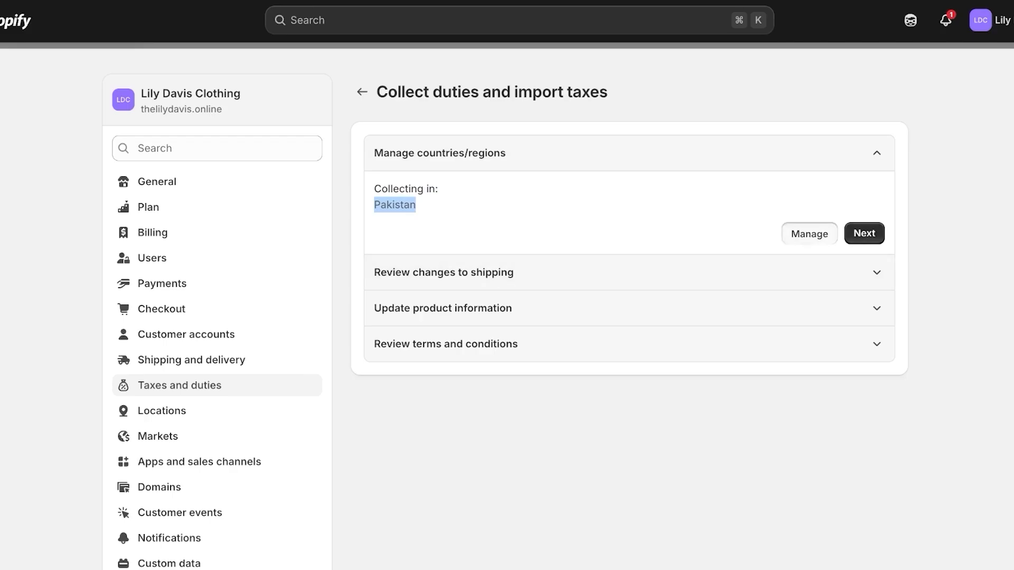
{"action": "left_click", "coordinate": [809, 233]}
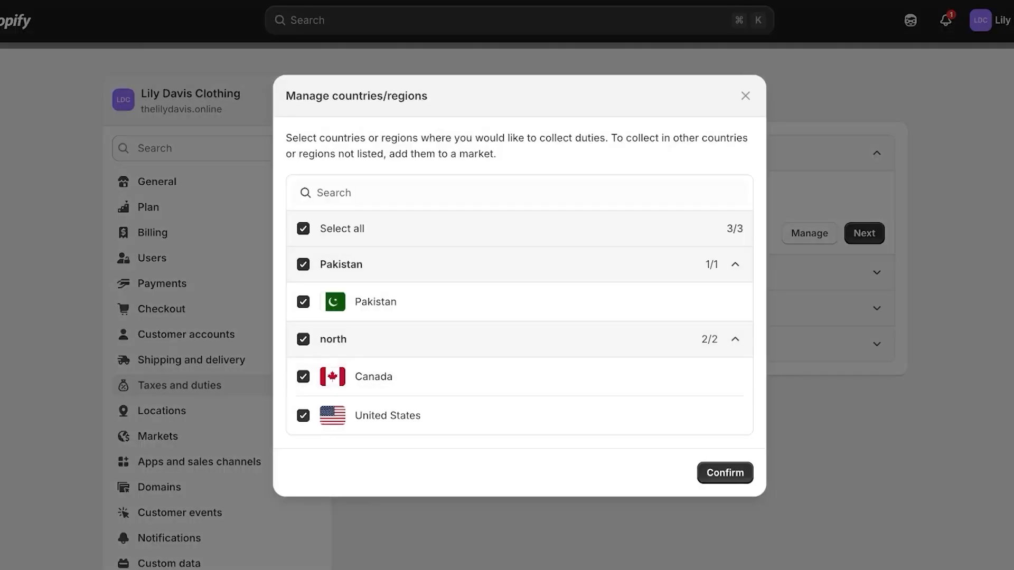
{"action": "left_click", "coordinate": [726, 473]}
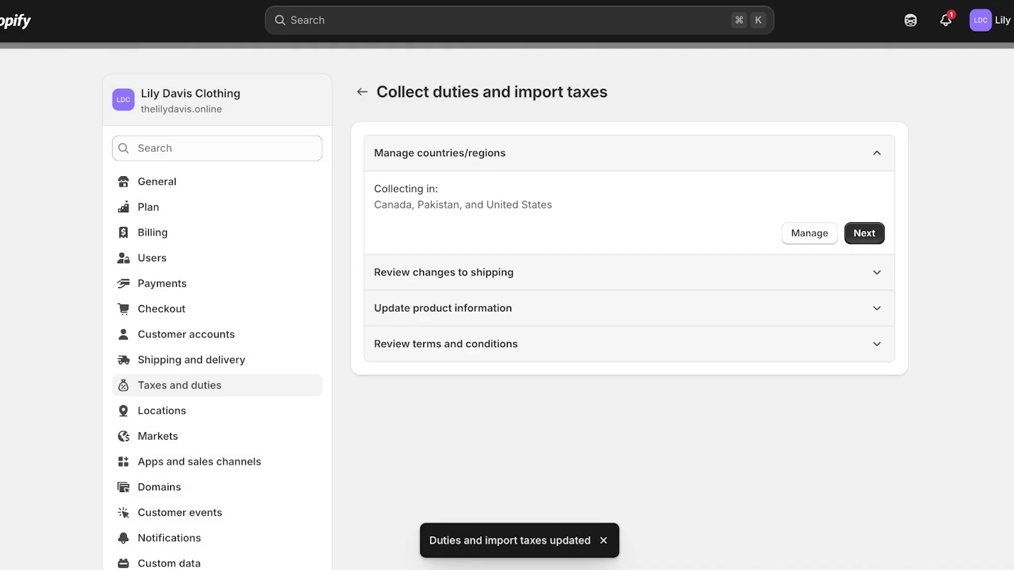
Step: Complete the countries and shipping changes sections, and read the product information notes on HS codes and country of origin
{"action": "left_click", "coordinate": [865, 233]}
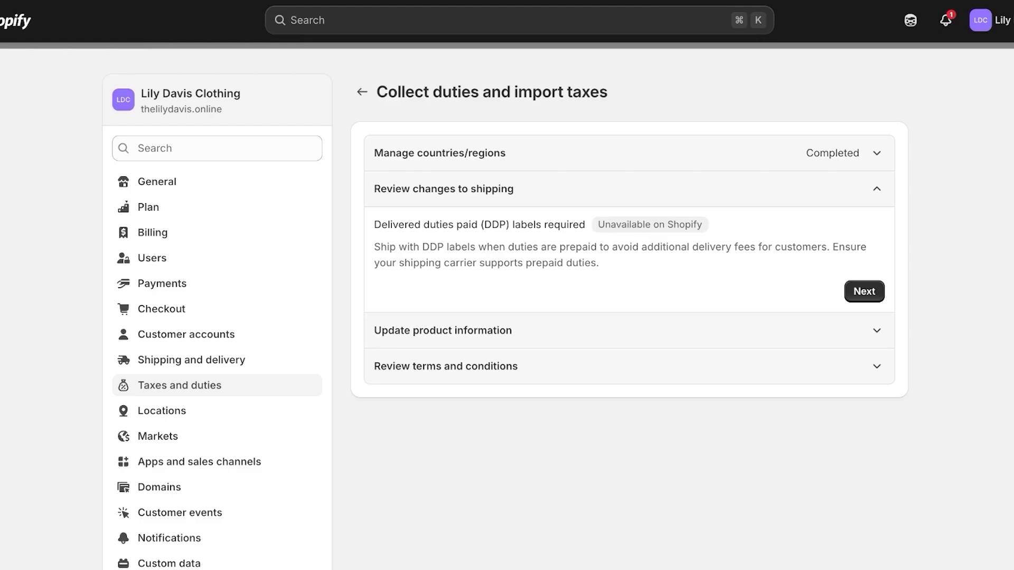
{"action": "left_click", "coordinate": [864, 292]}
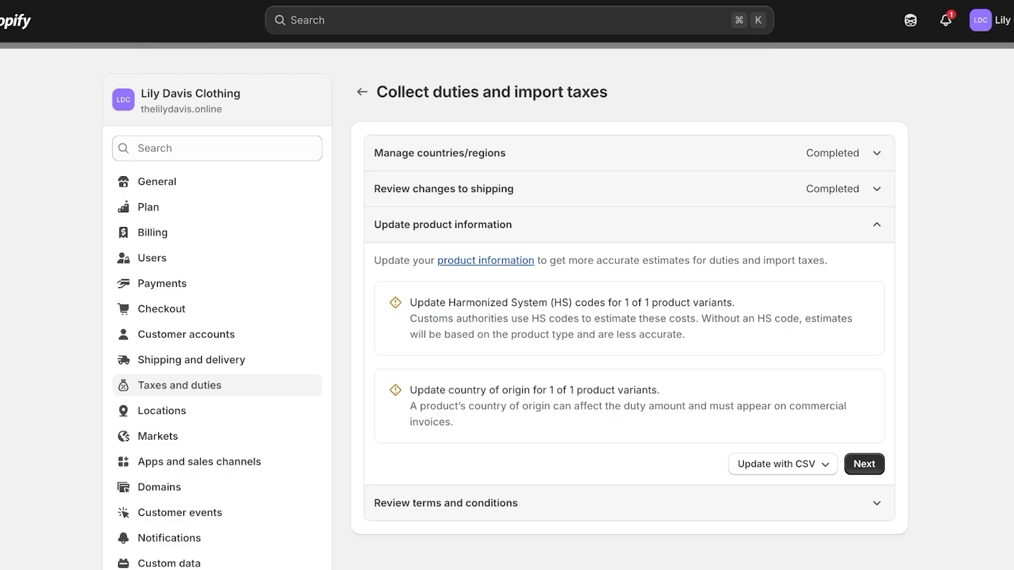
{"action": "left_click", "coordinate": [782, 465]}
{"action": "key", "text": "Escape"}
{"action": "left_click_drag", "start_coordinate": [701, 318], "coordinate": [685, 335]}
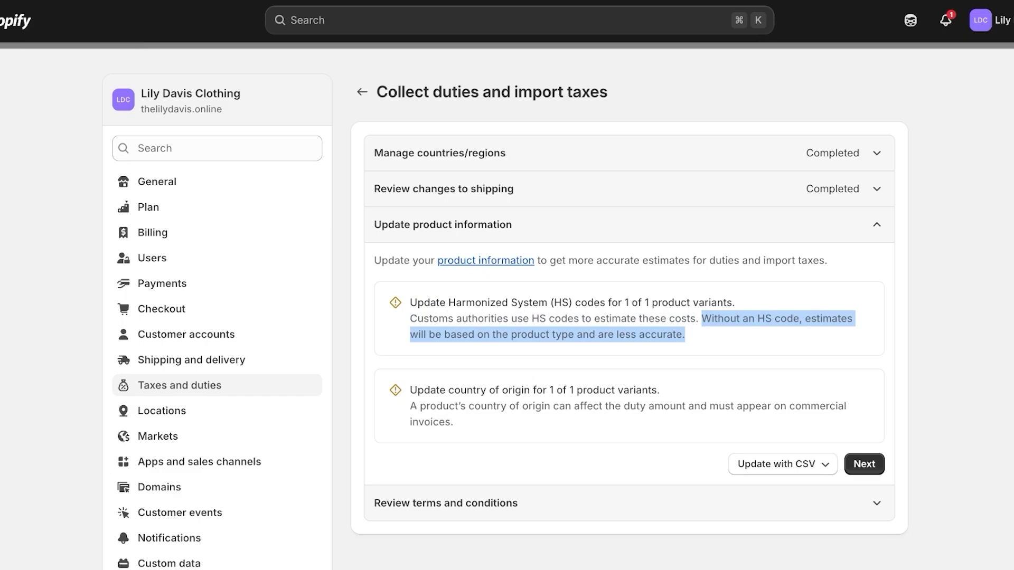
{"action": "left_click_drag", "start_coordinate": [442, 406], "coordinate": [455, 422]}
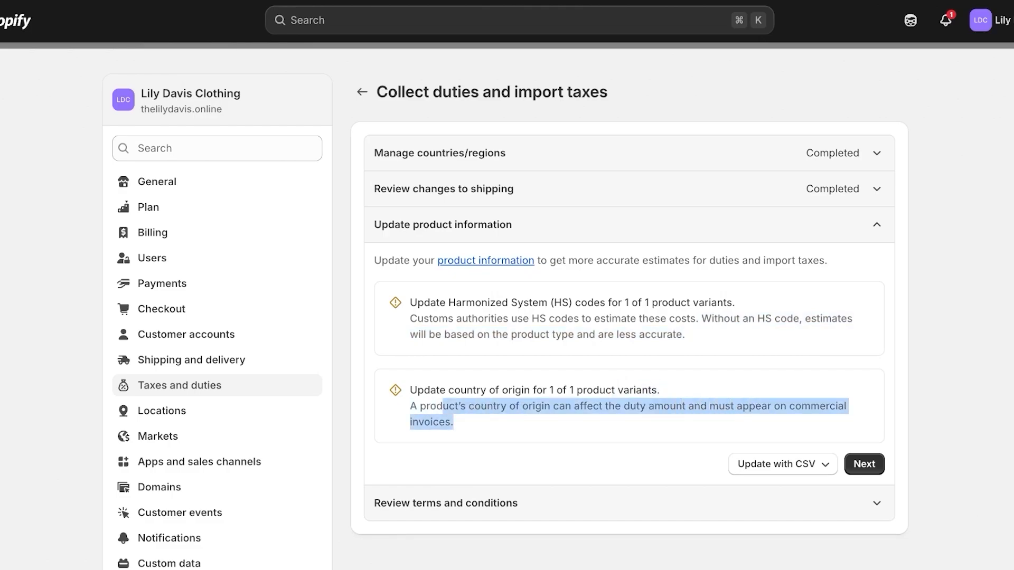
Step: Complete the product information section, agree to Avalara's terms to activate duties and import taxes, and return to the Taxes and duties overview
{"action": "left_click", "coordinate": [865, 464]}
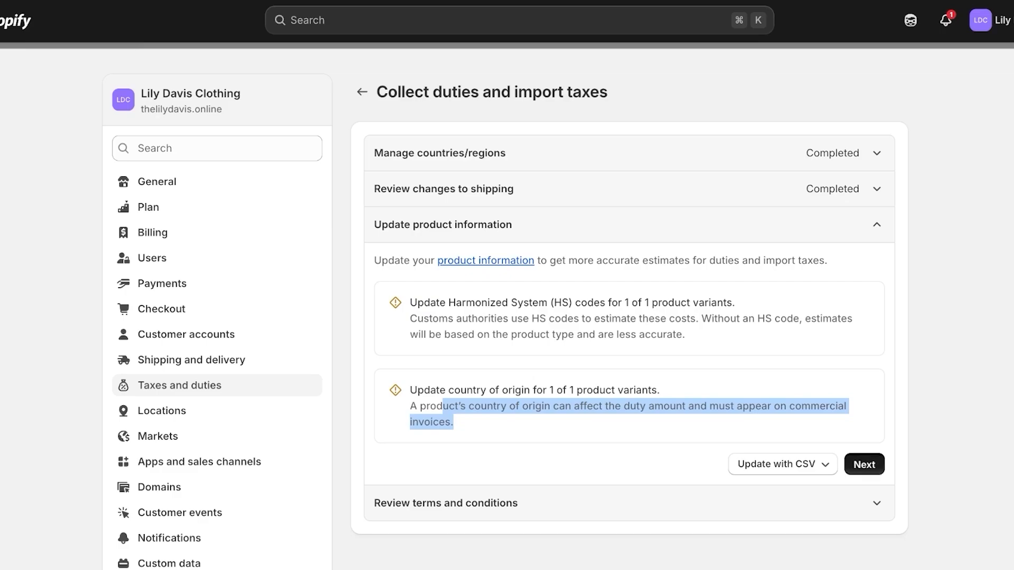
{"action": "left_click", "coordinate": [857, 382]}
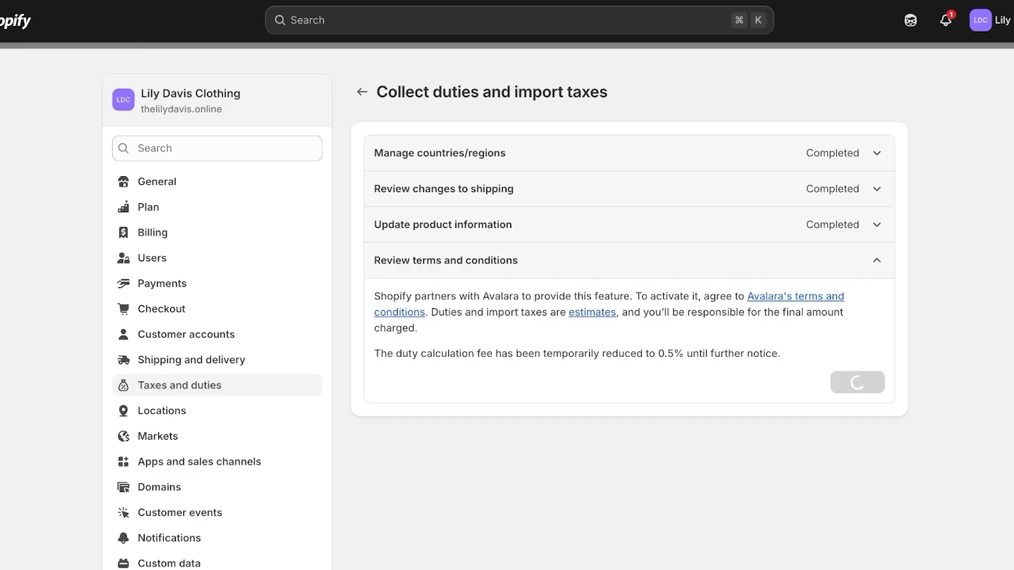
{"action": "scroll", "coordinate": [628, 317], "scroll_direction": "down", "scroll_amount": 4}
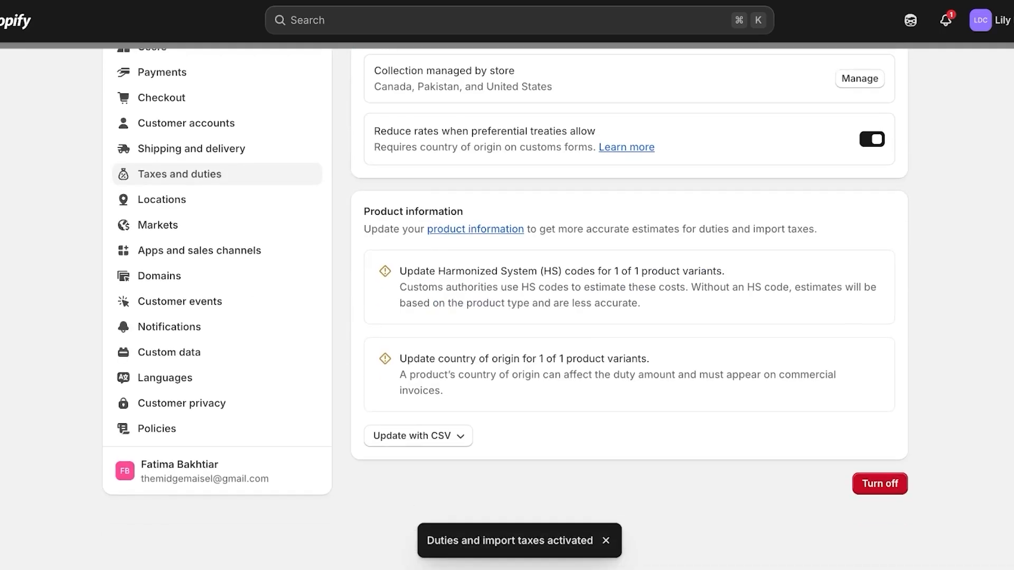
{"action": "scroll", "coordinate": [628, 317], "scroll_direction": "up", "scroll_amount": 4}
{"action": "left_click", "coordinate": [362, 92]}
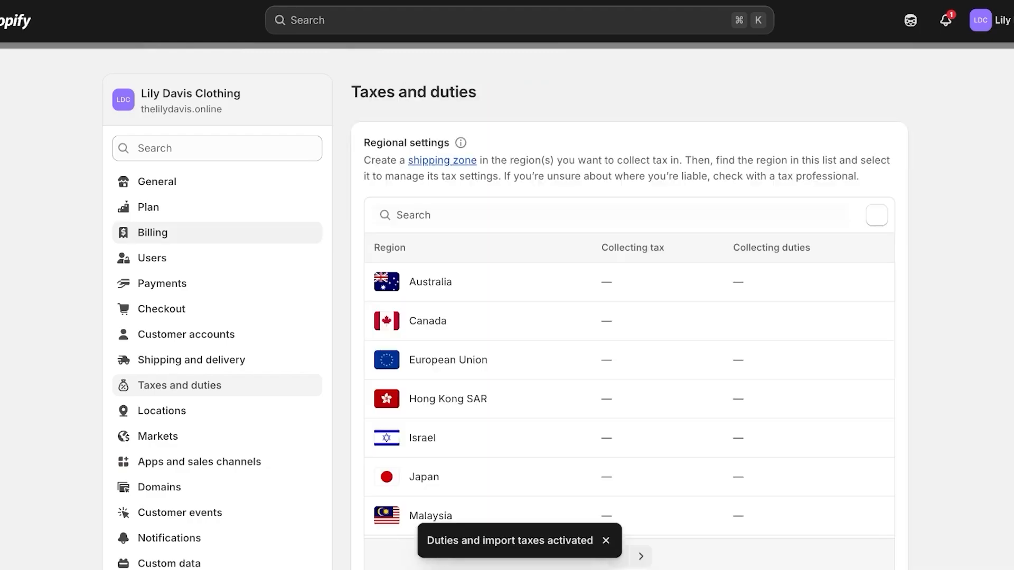
{"action": "scroll", "coordinate": [528, 321], "scroll_direction": "down", "scroll_amount": 7}
{"action": "scroll", "coordinate": [505, 309], "scroll_direction": "up", "scroll_amount": 1}
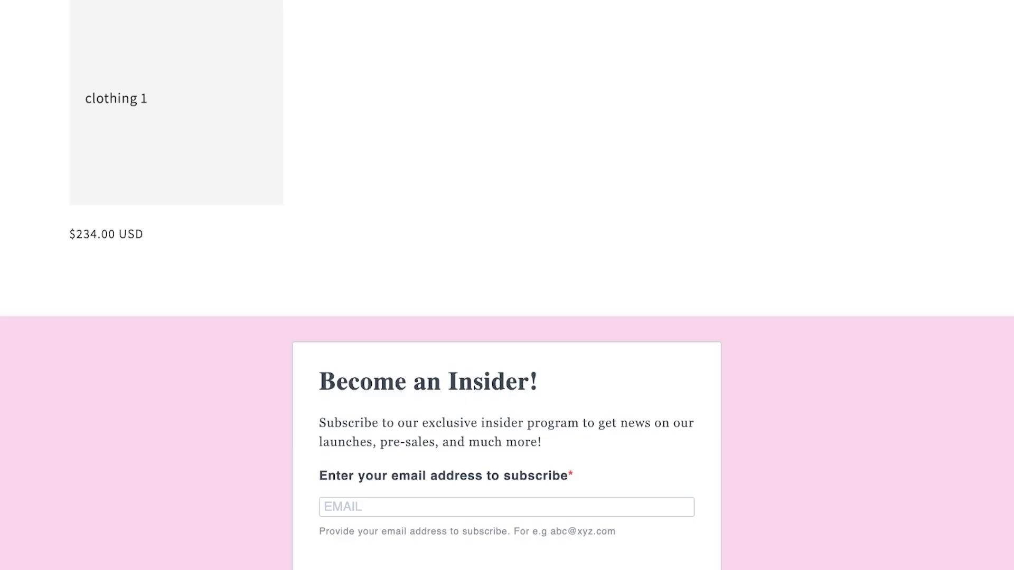
Step: Switch to the online store and examine the estimated taxes, shipping method and country choice on the checkout page for clothing 1
{"action": "scroll", "coordinate": [507, 286], "scroll_direction": "up", "scroll_amount": 7}
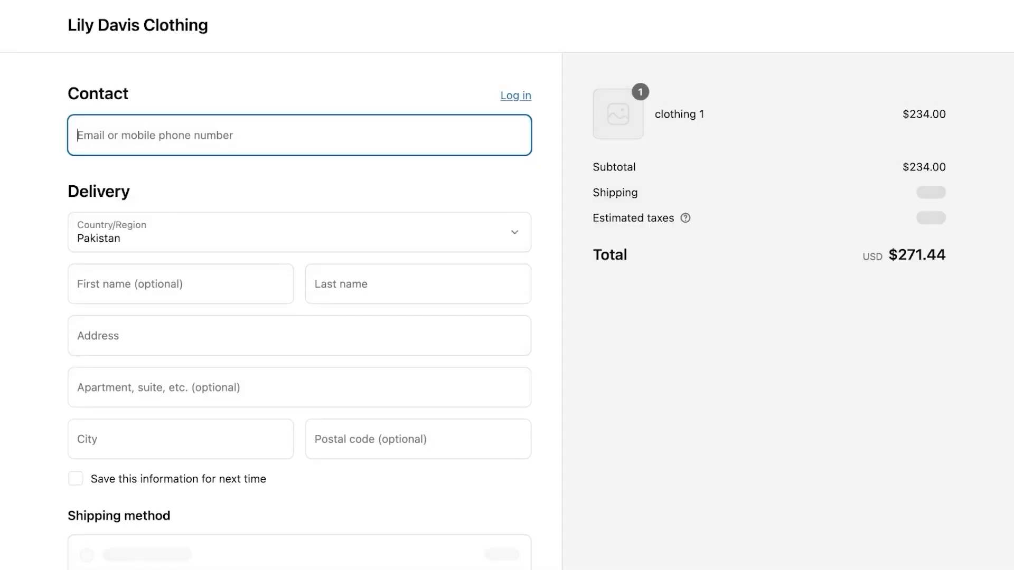
{"action": "mouse_move", "coordinate": [686, 219]}
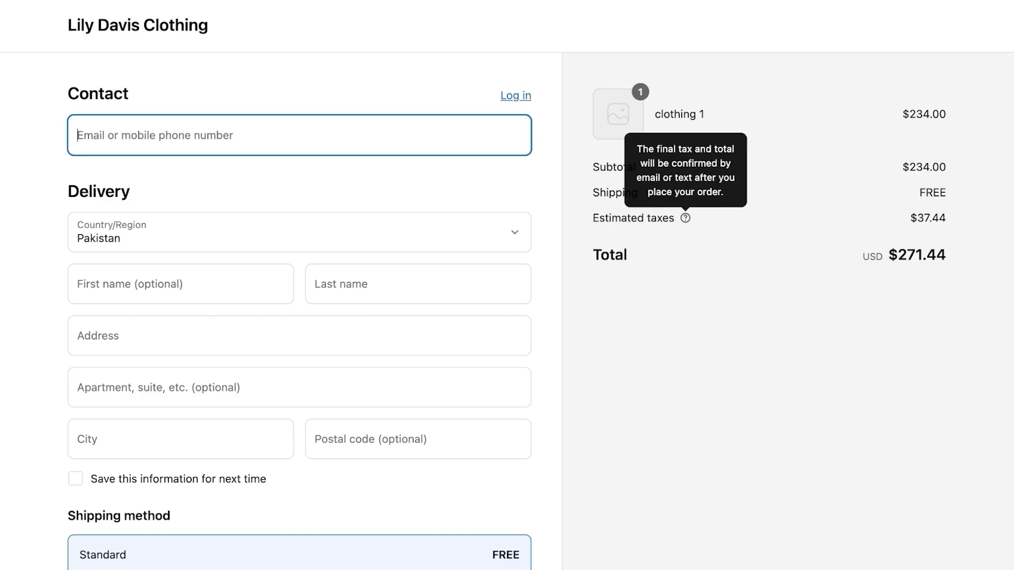
{"action": "scroll", "coordinate": [686, 218], "scroll_direction": "down", "scroll_amount": 7}
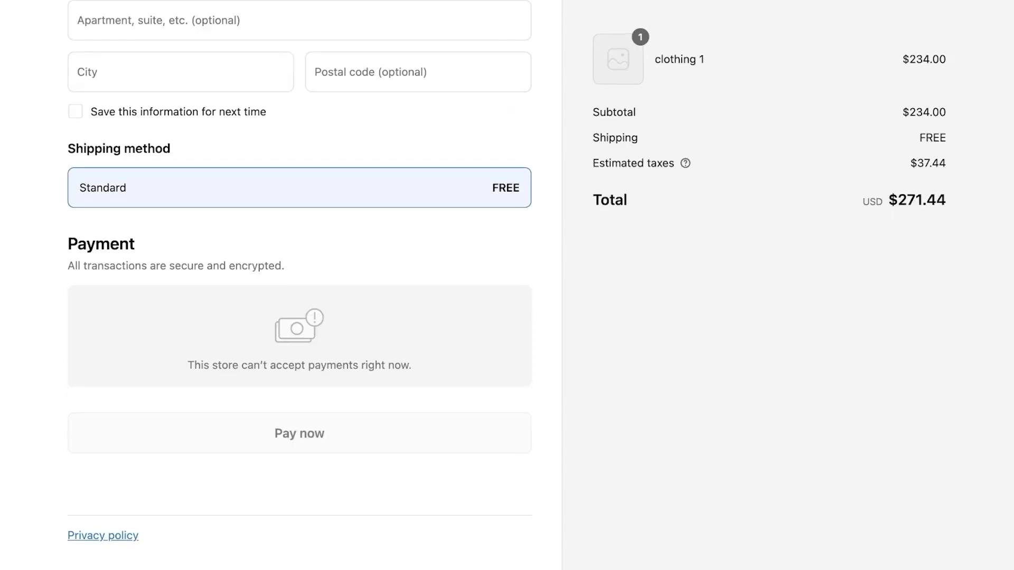
{"action": "scroll", "coordinate": [686, 218], "scroll_direction": "up", "scroll_amount": 7}
{"action": "left_click", "coordinate": [299, 230]}
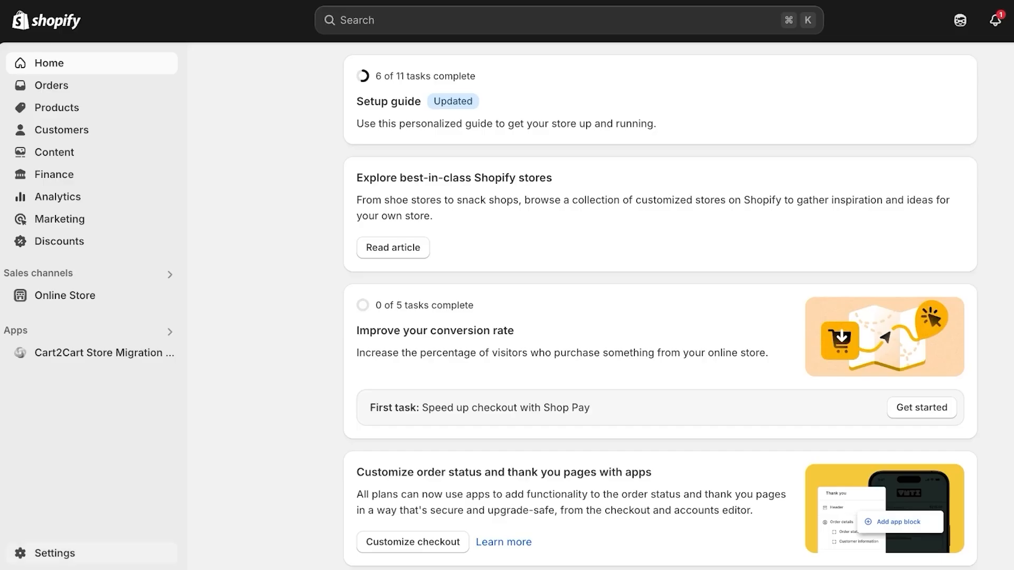
Step: Open the general shipping rates in the store's shipping and delivery settings and go to the fulfillment location's shipping zones
{"action": "left_click", "coordinate": [55, 553]}
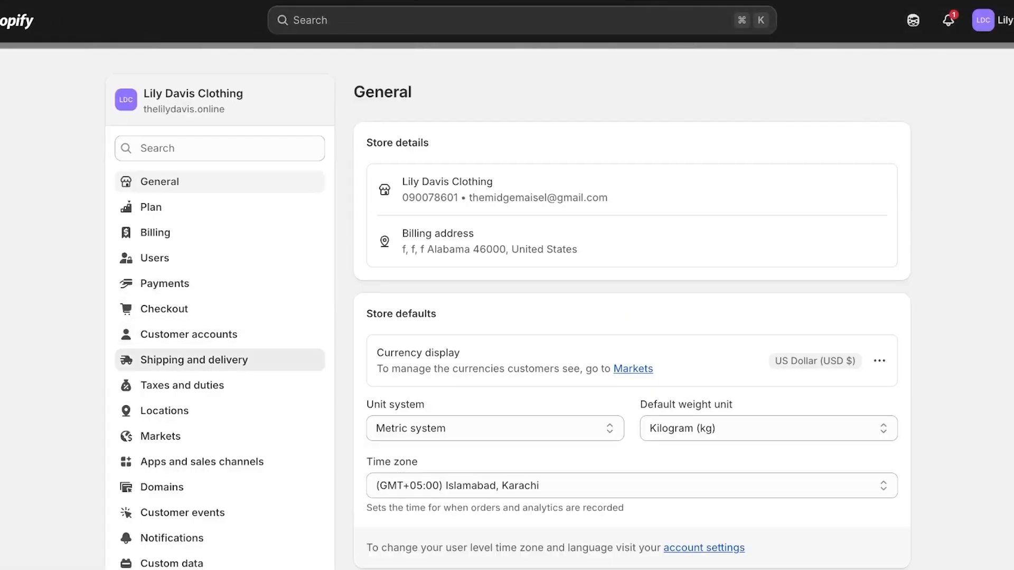
{"action": "left_click", "coordinate": [194, 360]}
{"action": "scroll", "coordinate": [507, 310], "scroll_direction": "down", "scroll_amount": 1}
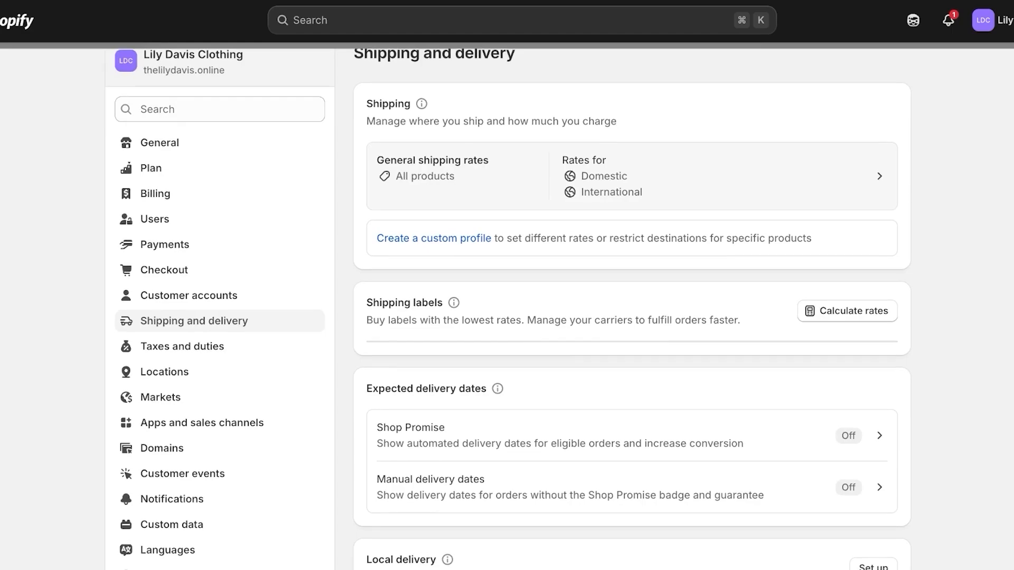
{"action": "scroll", "coordinate": [632, 310], "scroll_direction": "down", "scroll_amount": 4}
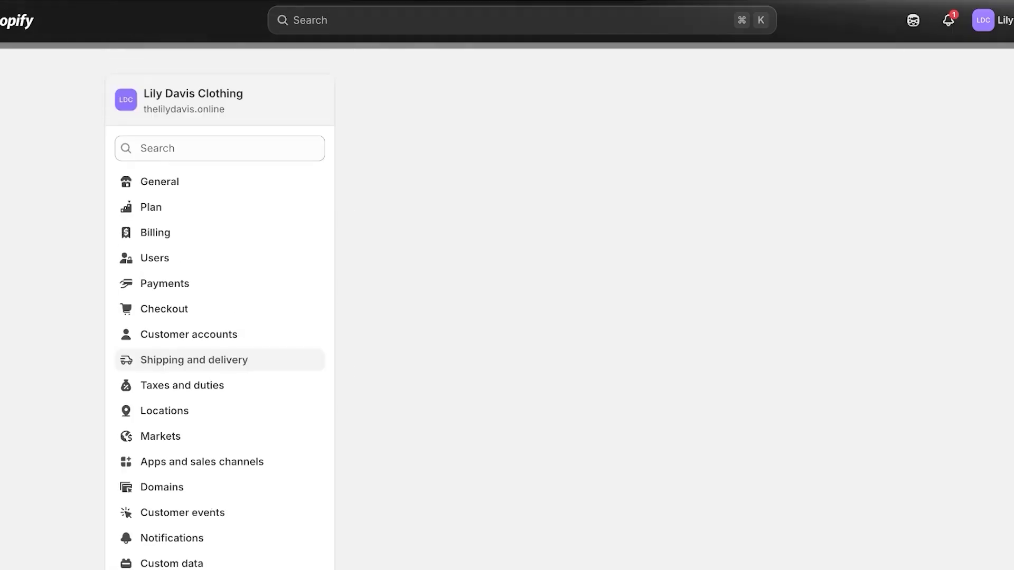
{"action": "scroll", "coordinate": [507, 309], "scroll_direction": "down", "scroll_amount": 5}
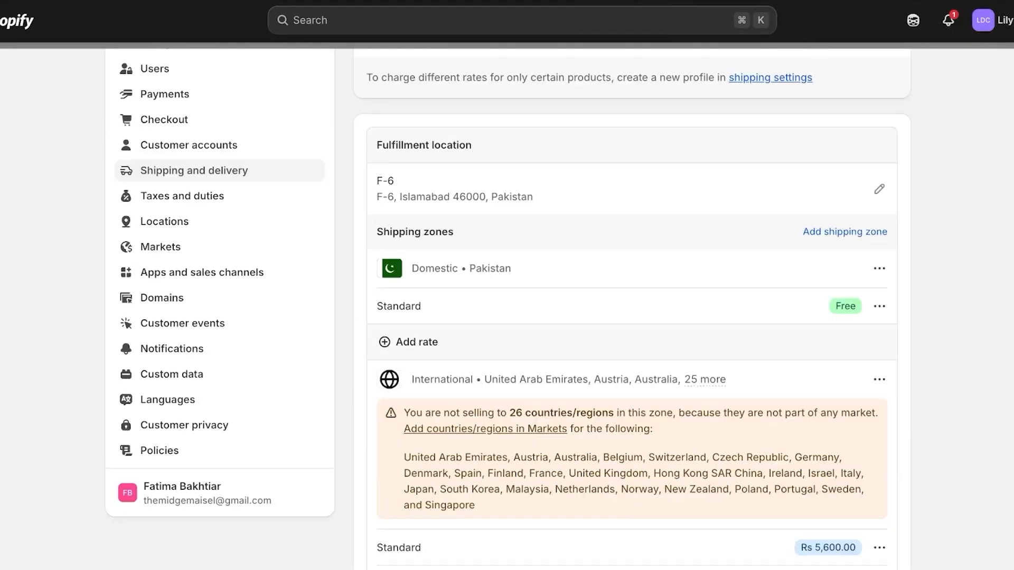
Step: Add a free flat rate with the custom name "aa" to the Domestic Pakistan shipping zone
{"action": "left_click", "coordinate": [409, 342]}
{"action": "left_click", "coordinate": [522, 117]}
{"action": "left_click", "coordinate": [522, 170]}
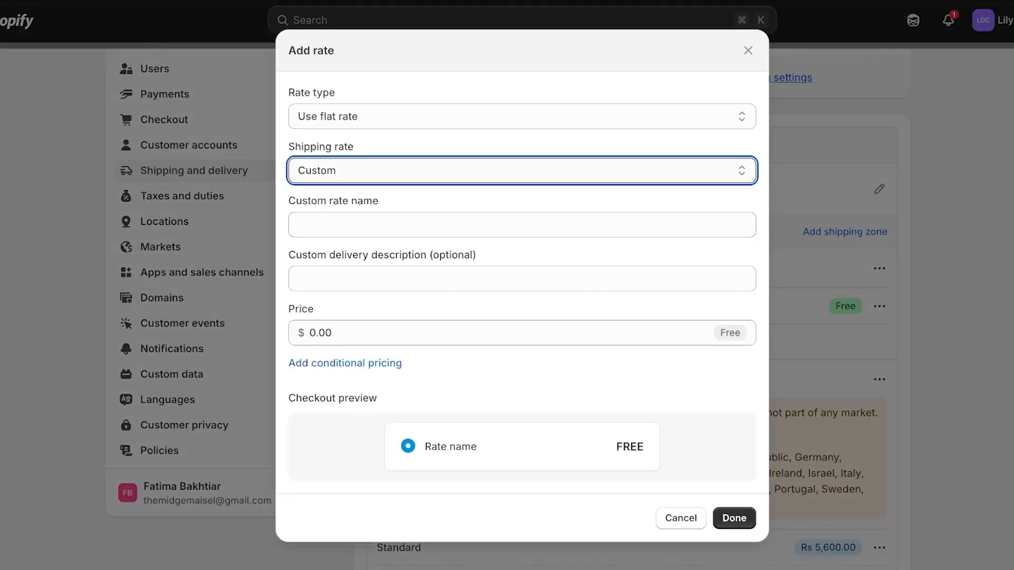
{"action": "left_click", "coordinate": [522, 170]}
{"action": "left_click", "coordinate": [734, 519]}
{"action": "left_click", "coordinate": [518, 217]}
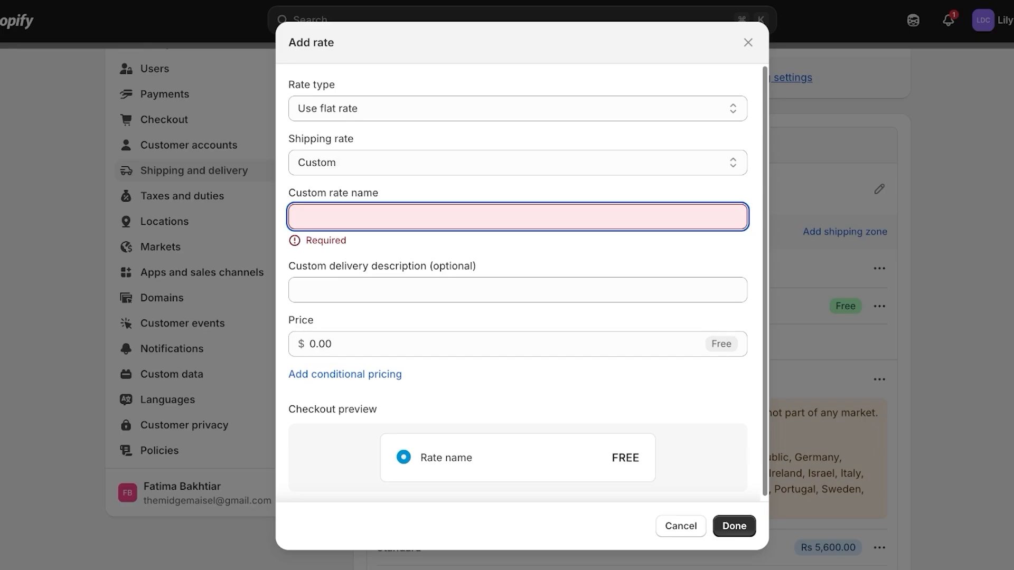
{"action": "type", "text": "aa"}
{"action": "key", "text": "Return"}
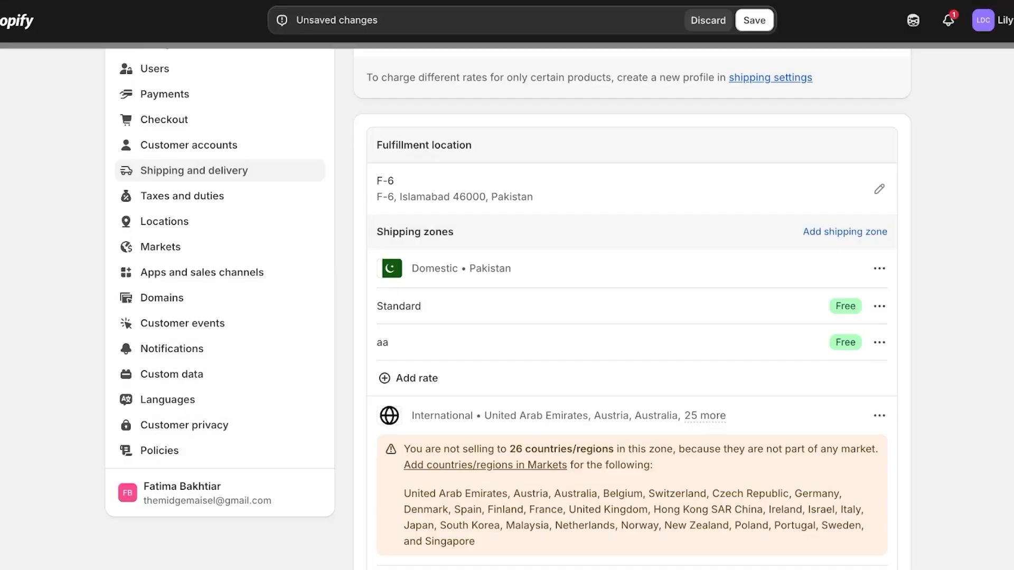
Step: Create a new shipping zone named "a" that covers Mexico
{"action": "left_click", "coordinate": [845, 232]}
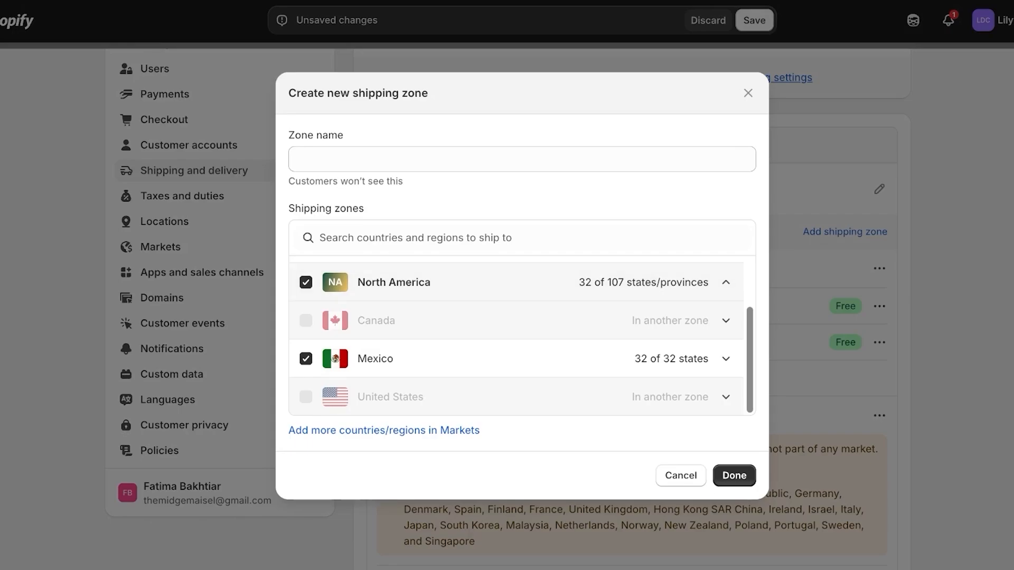
{"action": "left_click", "coordinate": [734, 476]}
{"action": "left_click", "coordinate": [522, 159]}
{"action": "type", "text": "a"}
{"action": "left_click", "coordinate": [734, 476]}
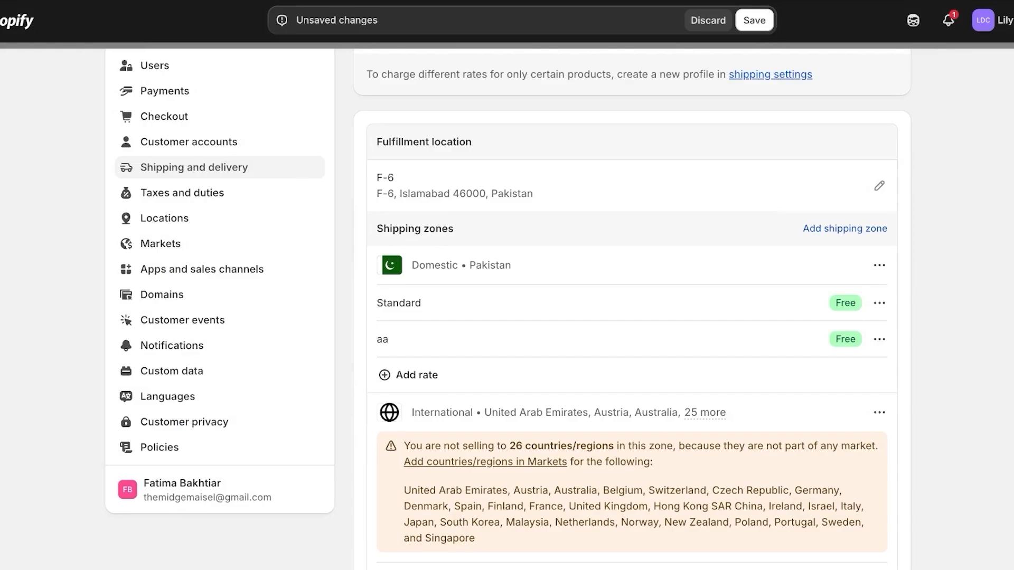
{"action": "scroll", "coordinate": [507, 309], "scroll_direction": "up", "scroll_amount": 3}
{"action": "scroll", "coordinate": [507, 309], "scroll_direction": "down", "scroll_amount": 8}
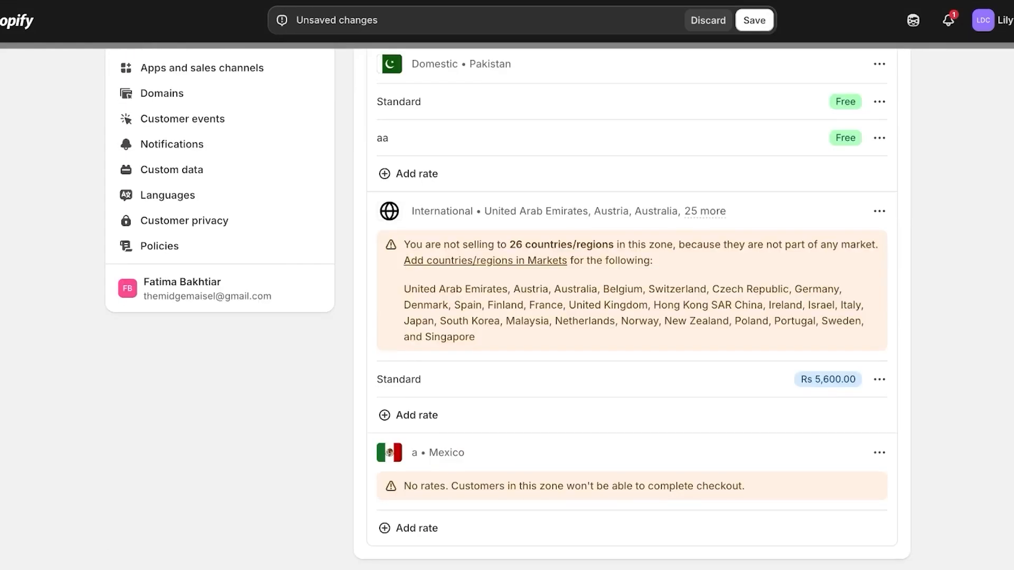
{"action": "left_click", "coordinate": [879, 418]}
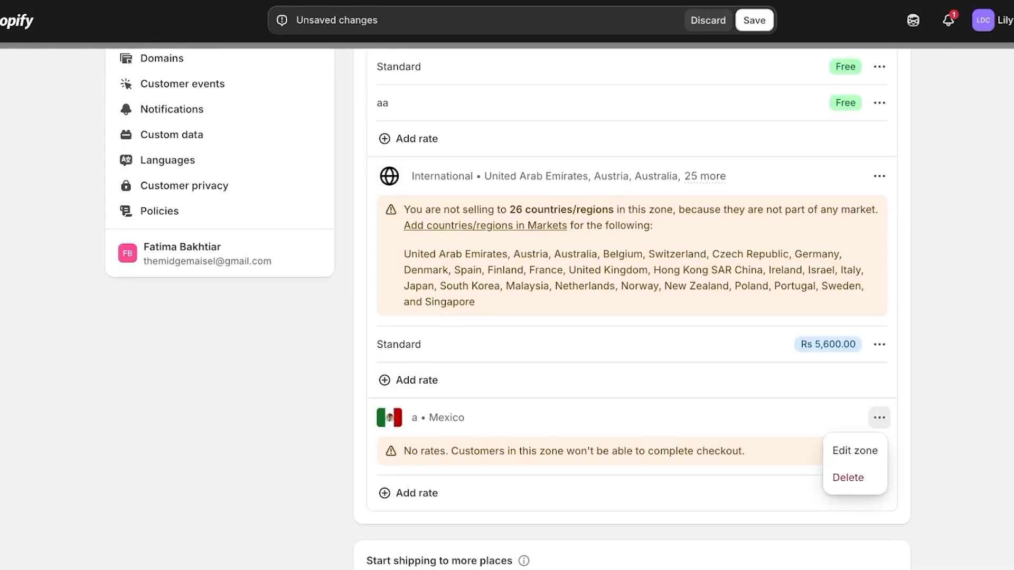
{"action": "left_click", "coordinate": [856, 450]}
{"action": "scroll", "coordinate": [518, 317], "scroll_direction": "down", "scroll_amount": 2}
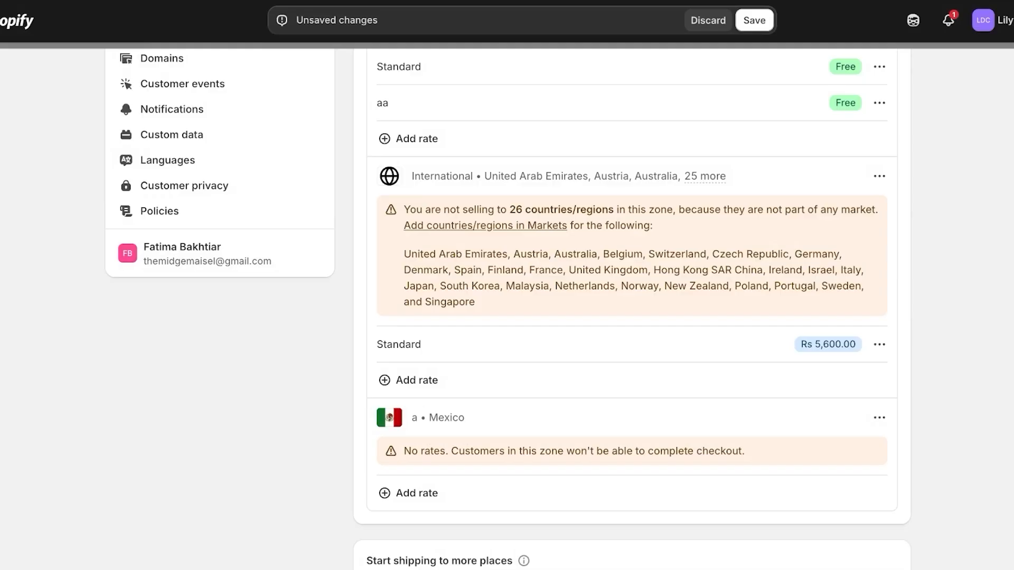
Step: Add a custom flat rate named "5" priced at $5.00 to the Mexico zone and save the shipping changes
{"action": "scroll", "coordinate": [518, 316], "scroll_direction": "down", "scroll_amount": 3}
{"action": "left_click", "coordinate": [417, 310]}
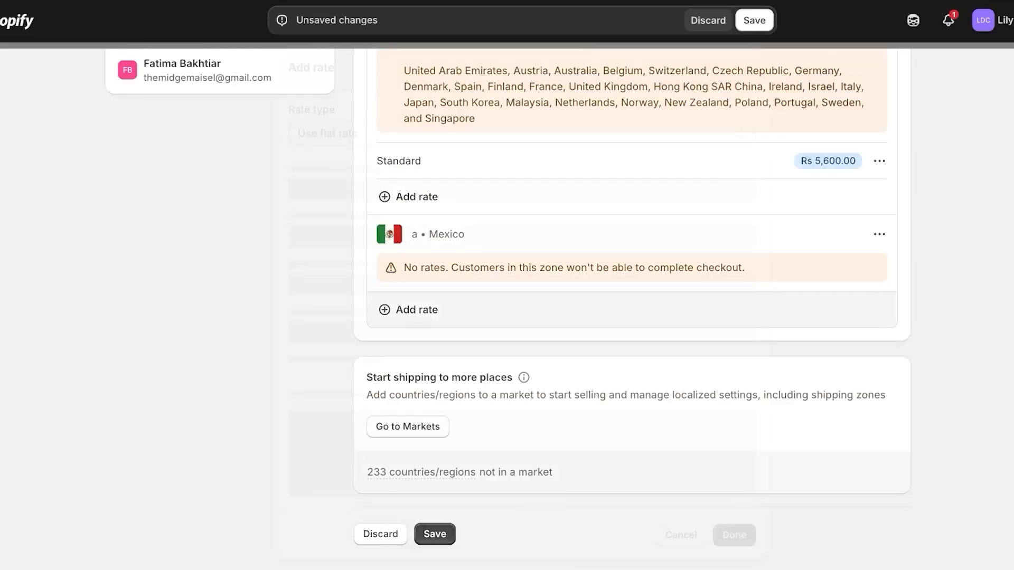
{"action": "left_click", "coordinate": [417, 333]}
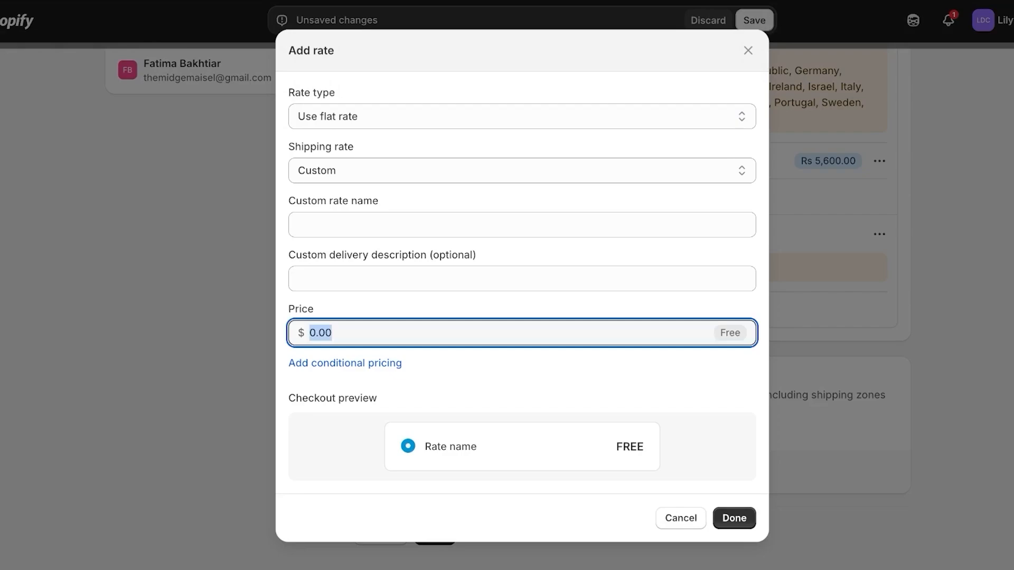
{"action": "type", "text": "5"}
{"action": "left_click", "coordinate": [417, 225]}
{"action": "type", "text": "5"}
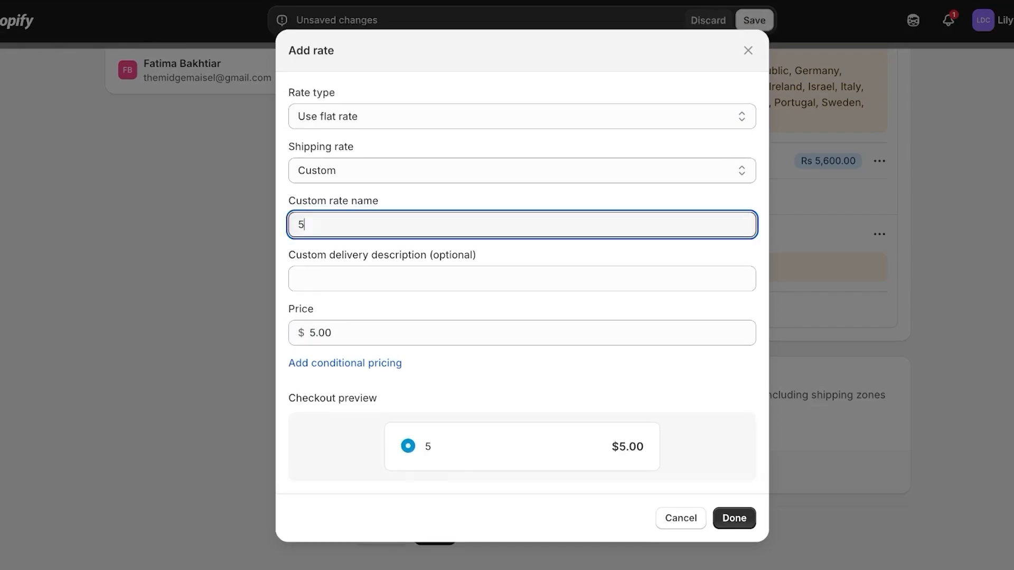
{"action": "key", "text": "Return"}
{"action": "left_click", "coordinate": [435, 532]}
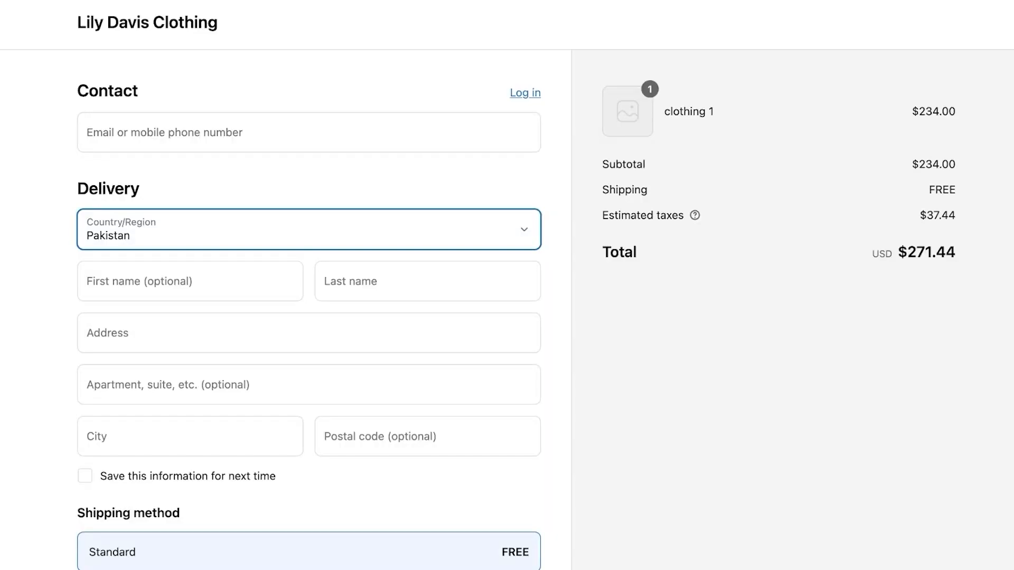
Step: Switch to the clothing 1 checkout, reload it, and check the delivery country choices, shipping cost and estimated taxes
{"action": "key", "text": "super+r"}
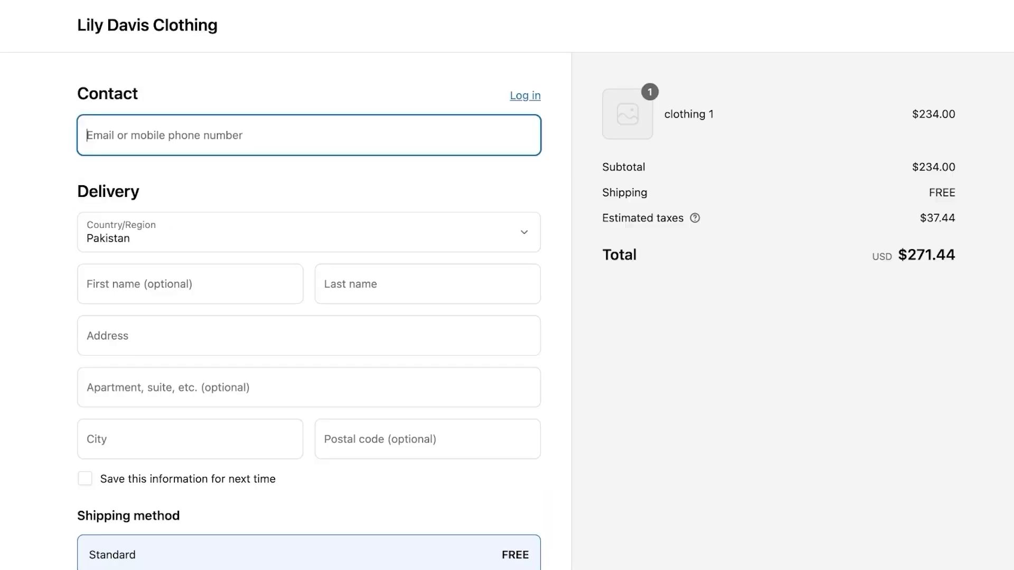
{"action": "left_click", "coordinate": [308, 233]}
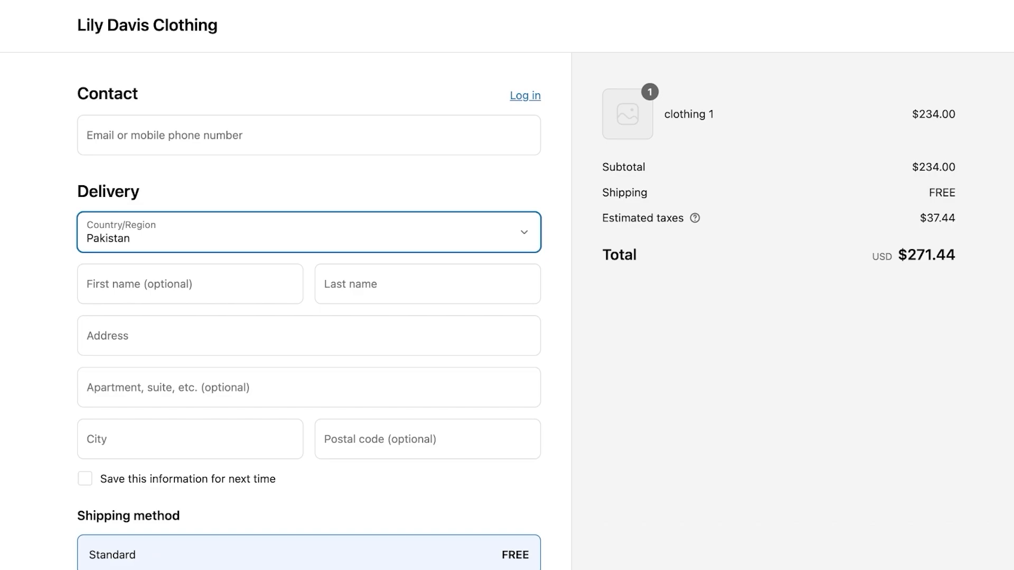
{"action": "key", "text": "super+r"}
{"action": "left_click", "coordinate": [309, 233]}
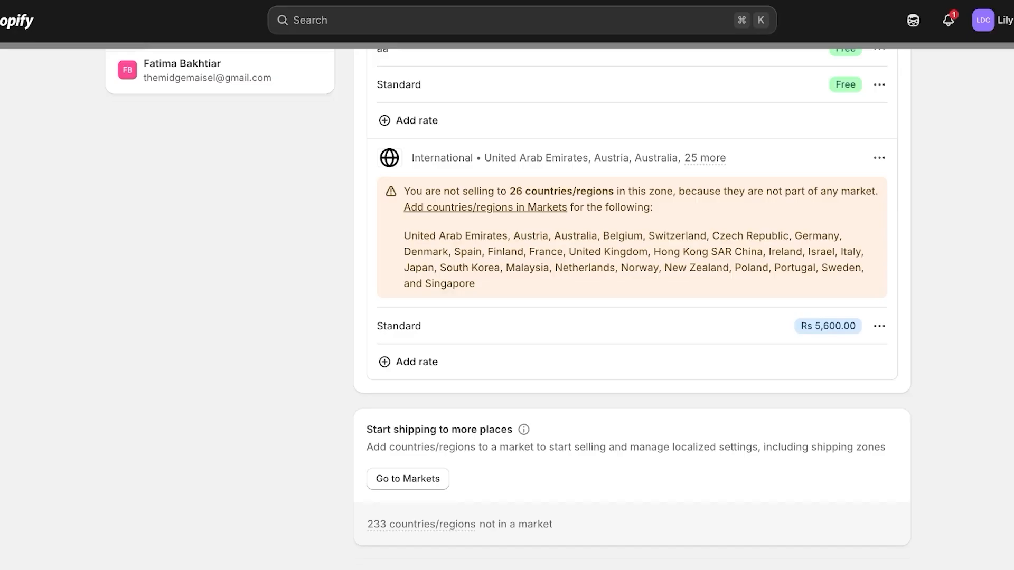
Step: Leave the admin's shipping settings, view the online store, open clothing 1 and start a new checkout with Buy it now
{"action": "scroll", "coordinate": [631, 296], "scroll_direction": "up", "scroll_amount": 1}
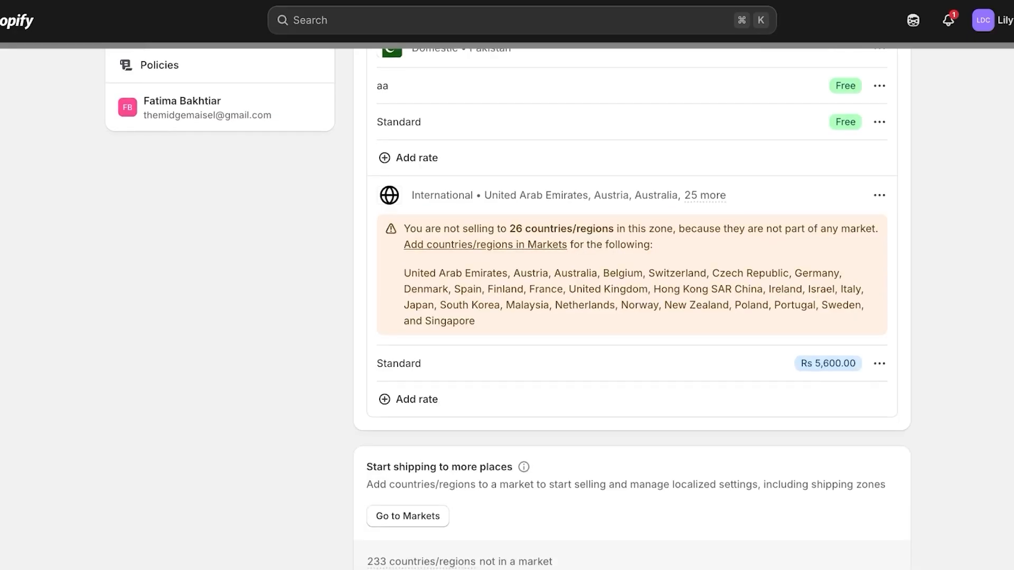
{"action": "key", "text": "Escape"}
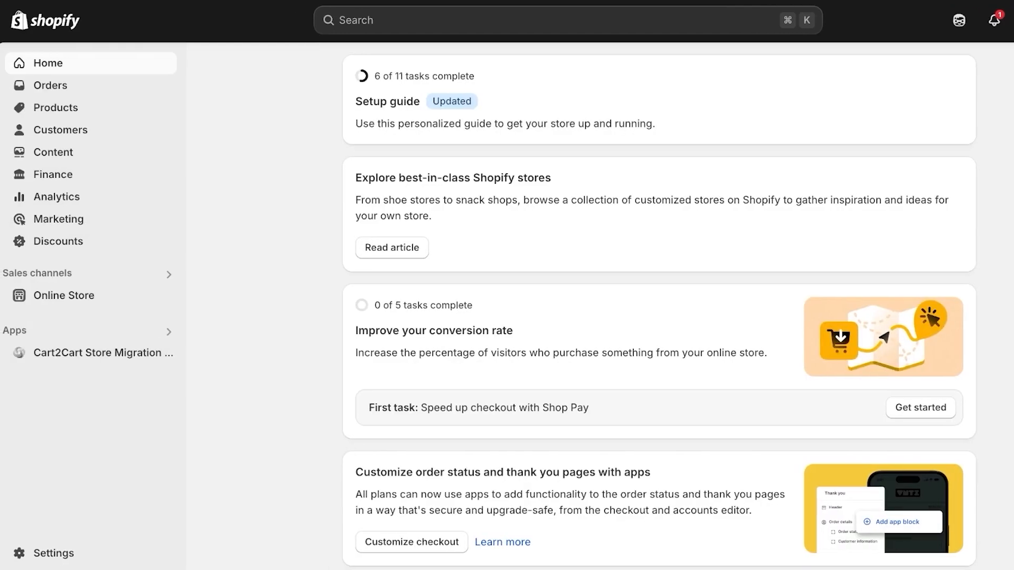
{"action": "left_click", "coordinate": [165, 295]}
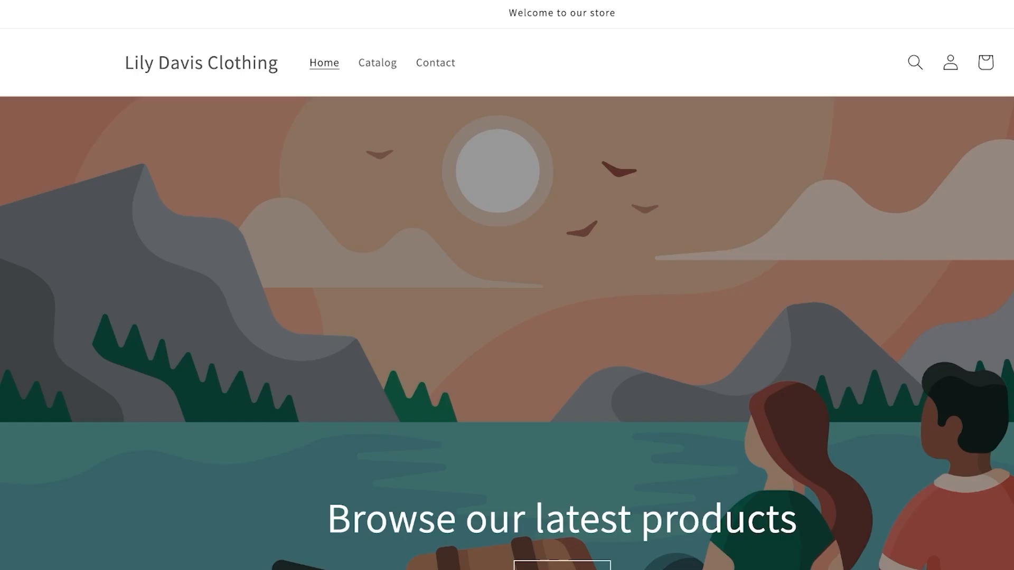
{"action": "scroll", "coordinate": [507, 285], "scroll_direction": "down", "scroll_amount": 10}
{"action": "left_click", "coordinate": [121, 136]}
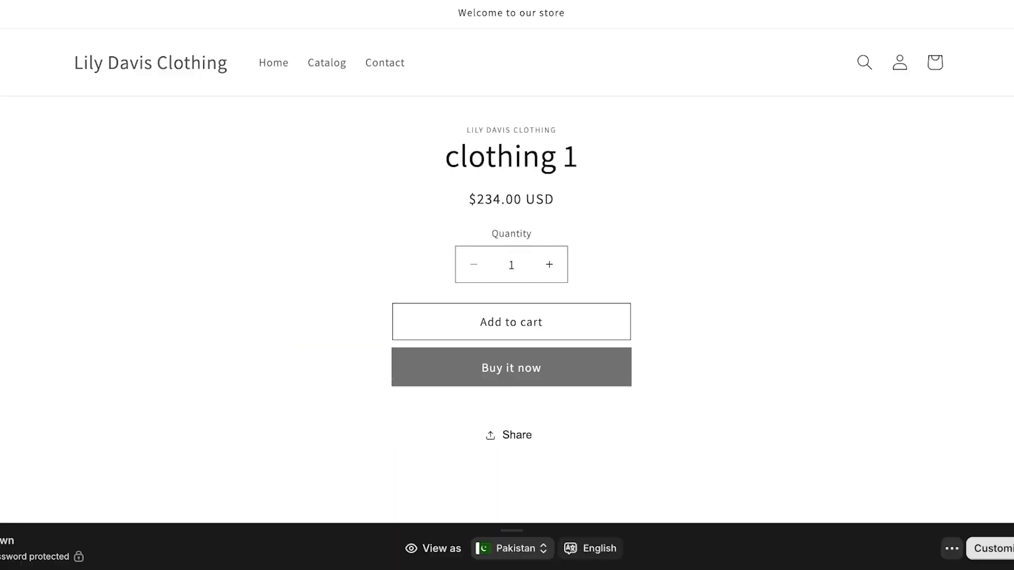
{"action": "left_click", "coordinate": [511, 368]}
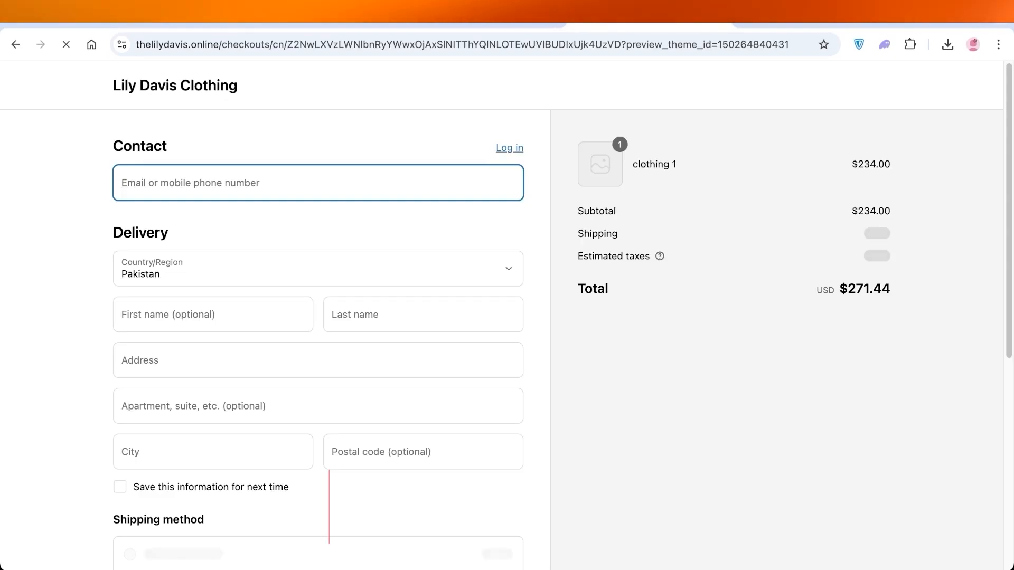